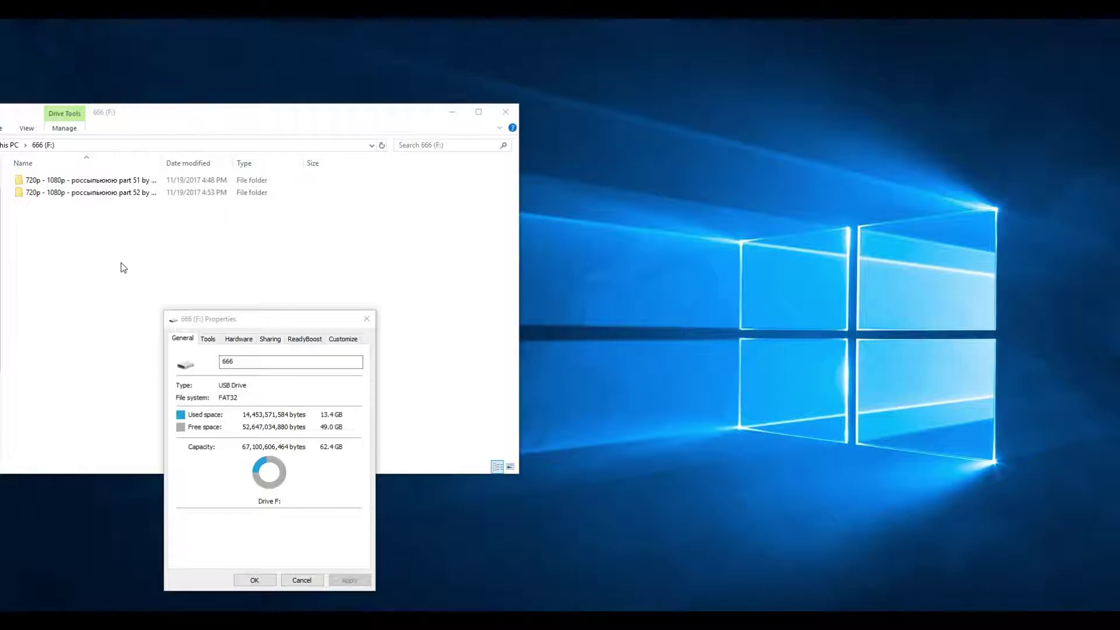
# Paste the copied Altered Carbon episodes into drive 666 (F:) and bring the drive's properties window to the front
pyautogui.rightClick(49, 242)
pyautogui.click(64, 325)
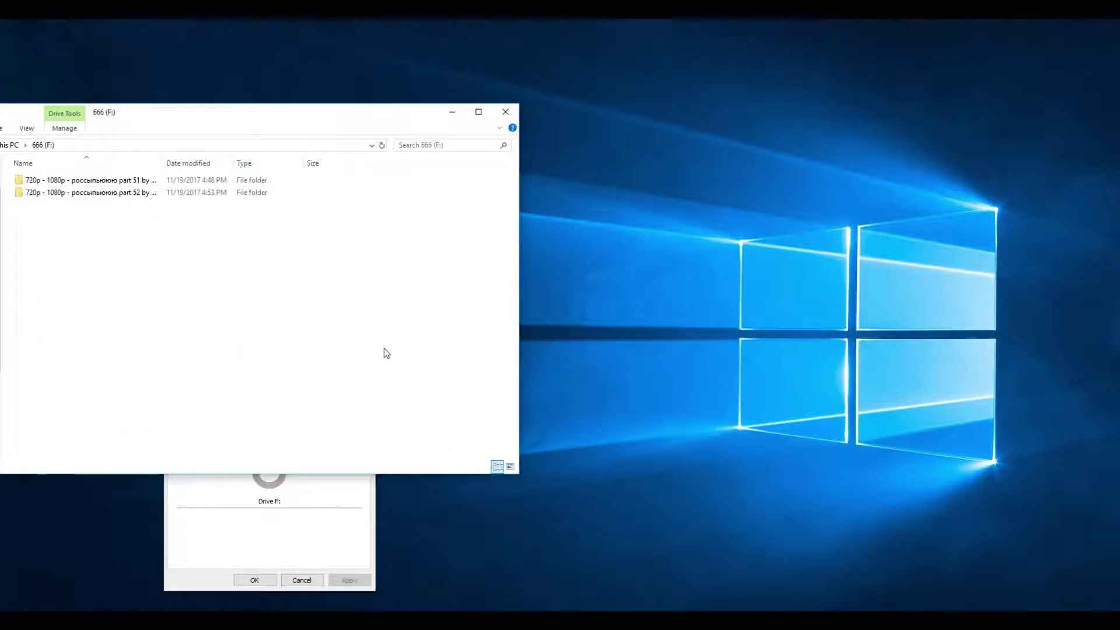
pyautogui.click(355, 540)
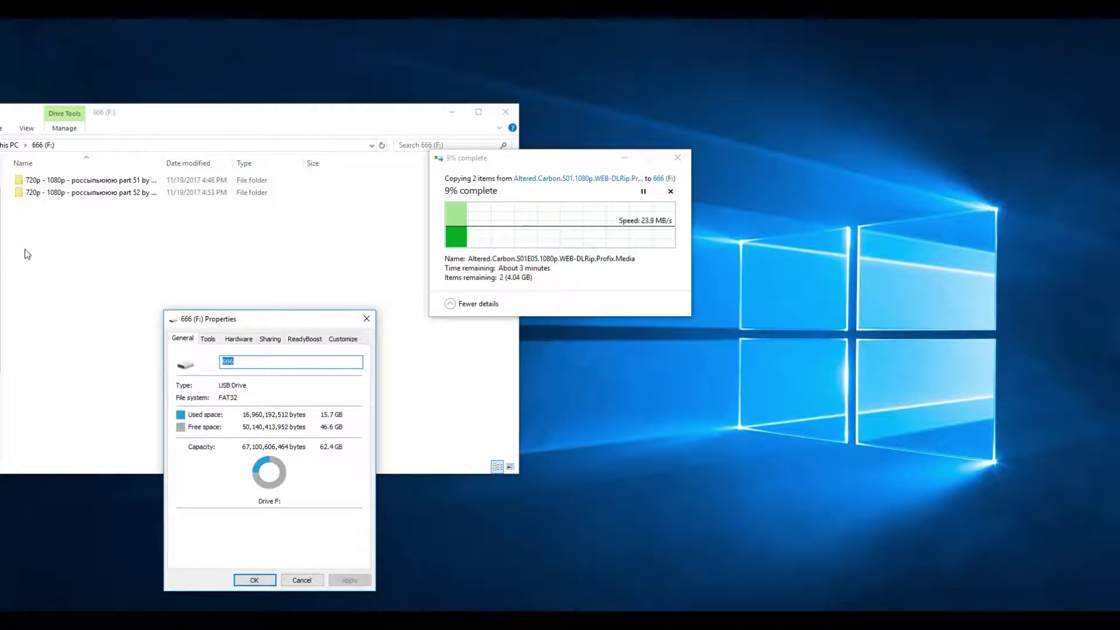
# Open the part 51 folder on drive F:, test-play "Alex Ferrari - Guere Guere 1080p" and close the player
pyautogui.doubleClick(58, 182)
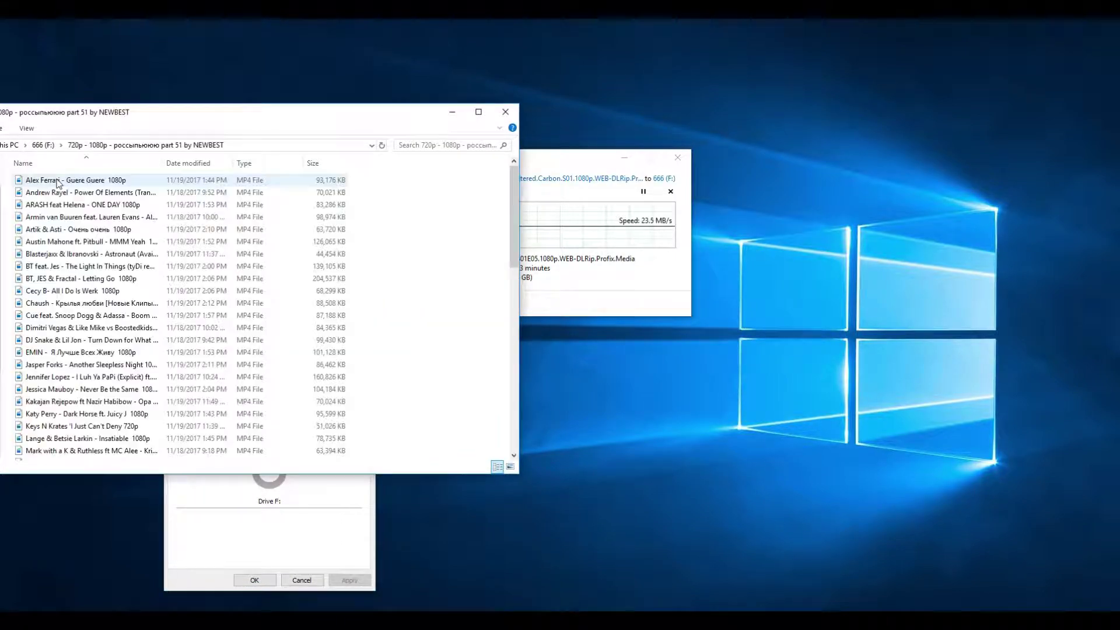
pyautogui.doubleClick(58, 181)
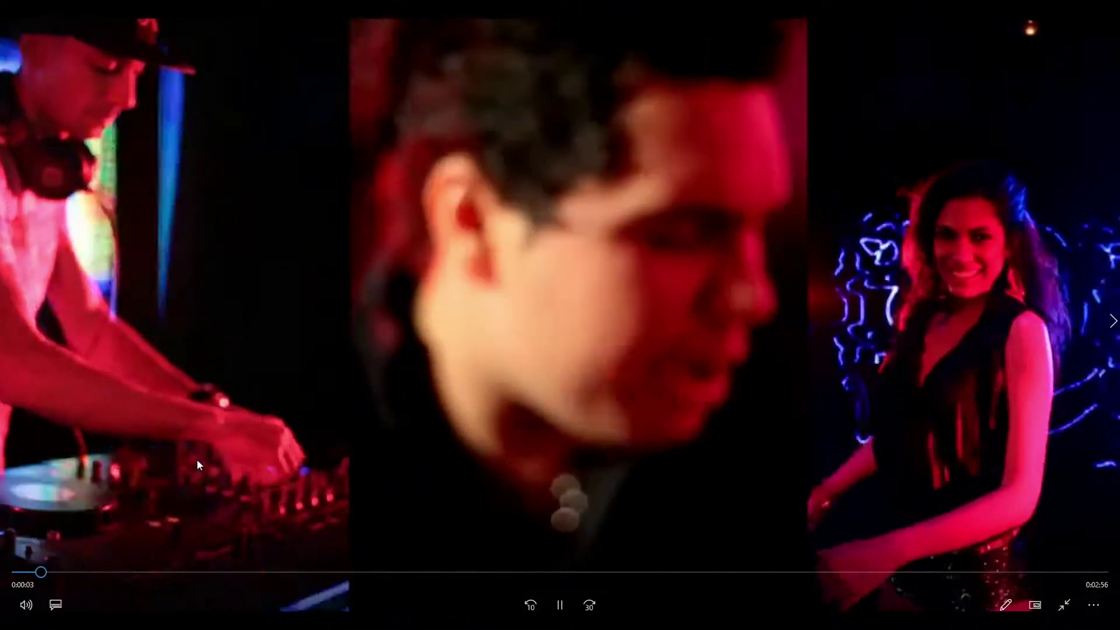
pyautogui.doubleClick(197, 459)
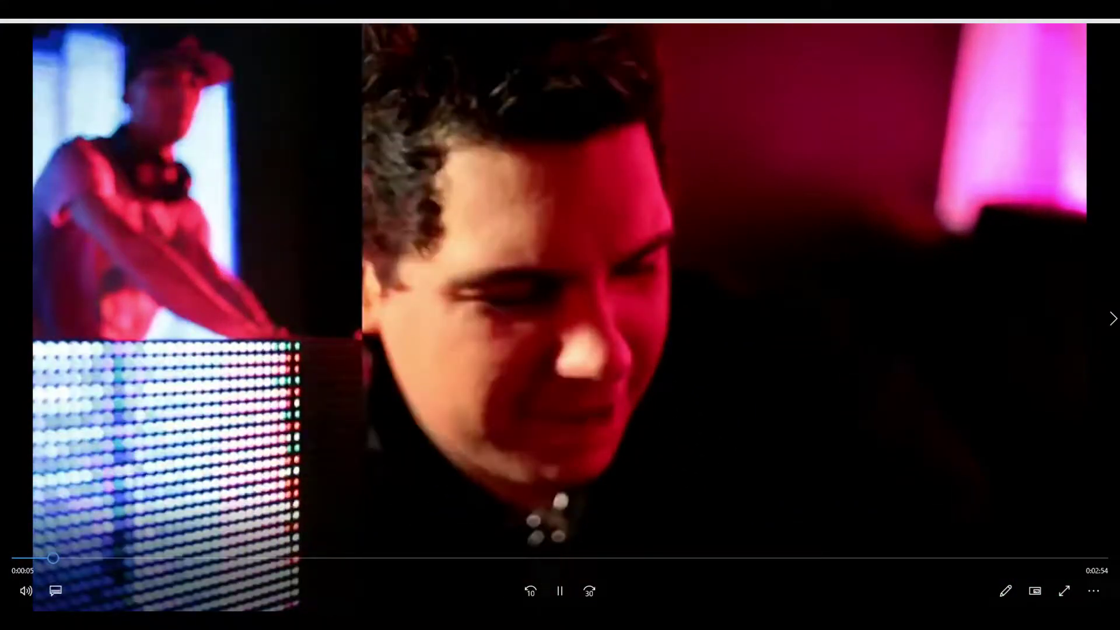
pyautogui.rightClick(213, 621)
pyautogui.click(182, 608)
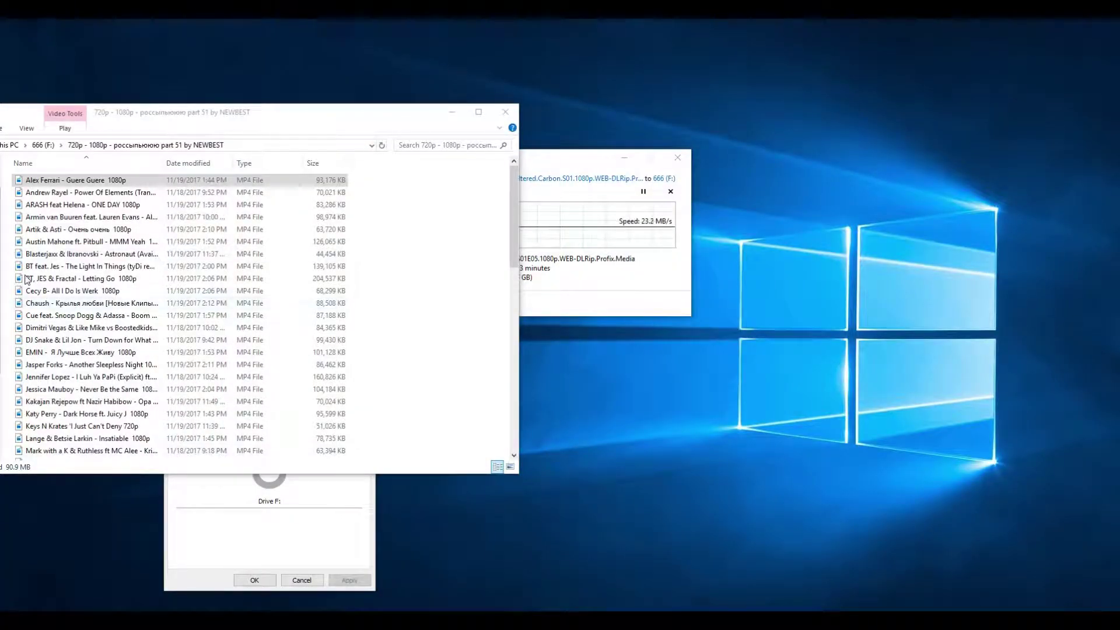
# Test-play "Katy Perry - Dark Horse ft. Juicy J 1080p" from the part 51 folder and close the player
pyautogui.doubleClick(62, 413)
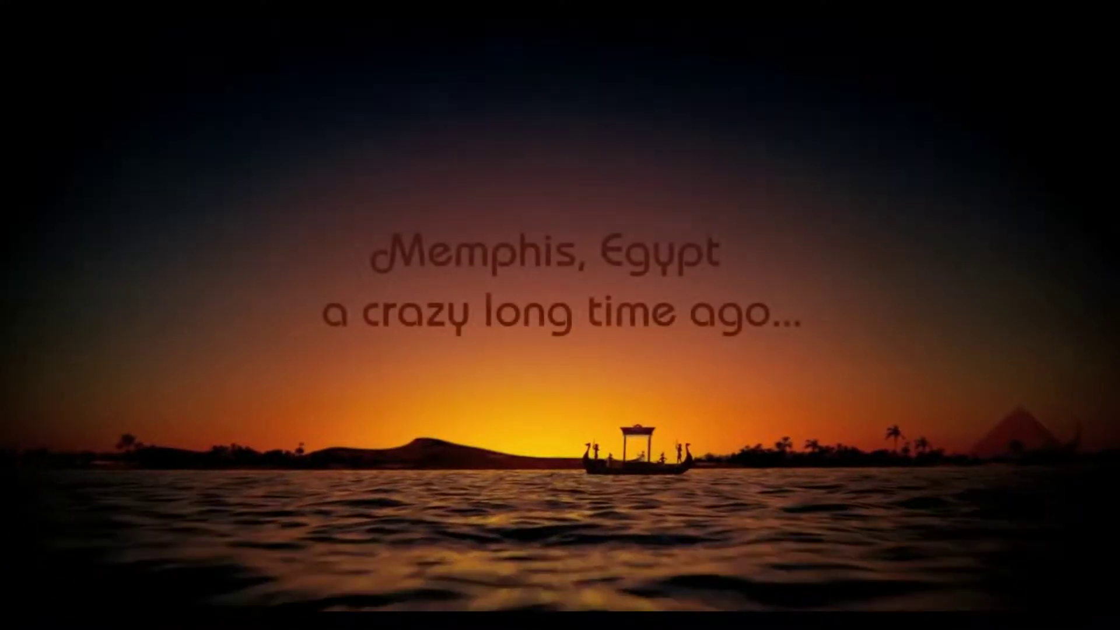
pyautogui.moveTo(72, 428)
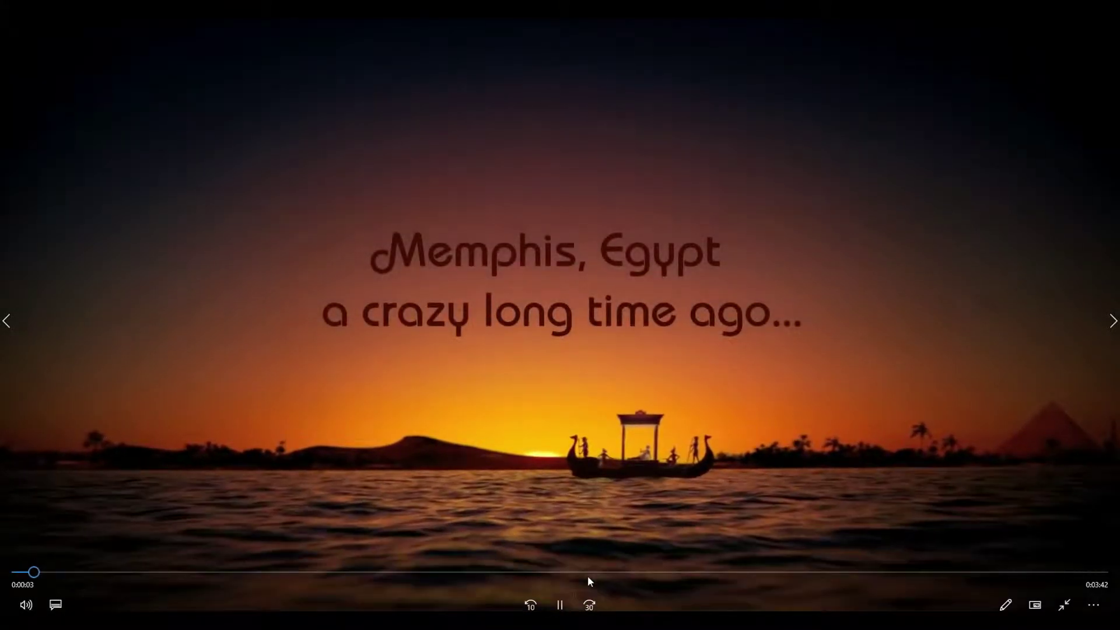
pyautogui.press('Escape')
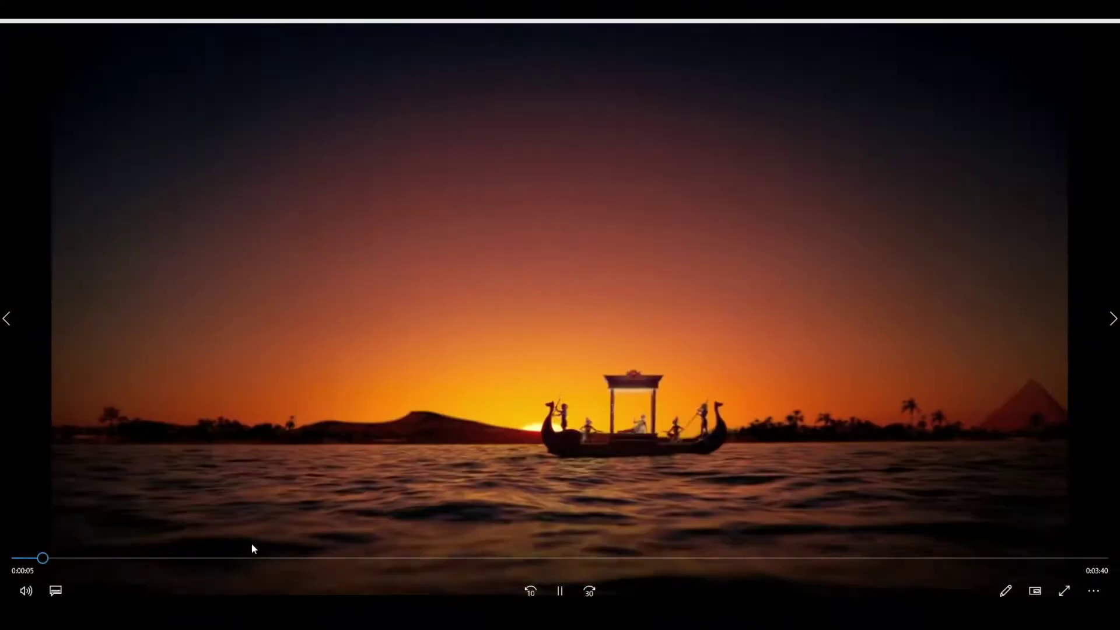
pyautogui.rightClick(195, 621)
pyautogui.click(198, 600)
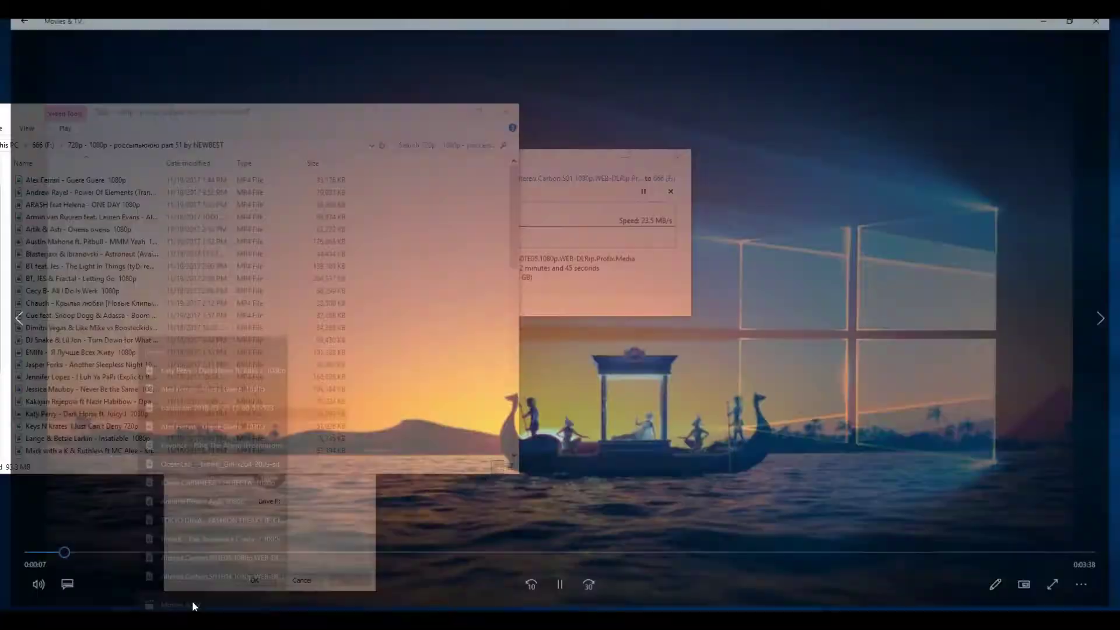
# Test-play the "Rebel Feat. Sidney Housen" video further down the part 51 folder and close the player
pyautogui.scroll(-5, 91, 415)
pyautogui.doubleClick(134, 450)
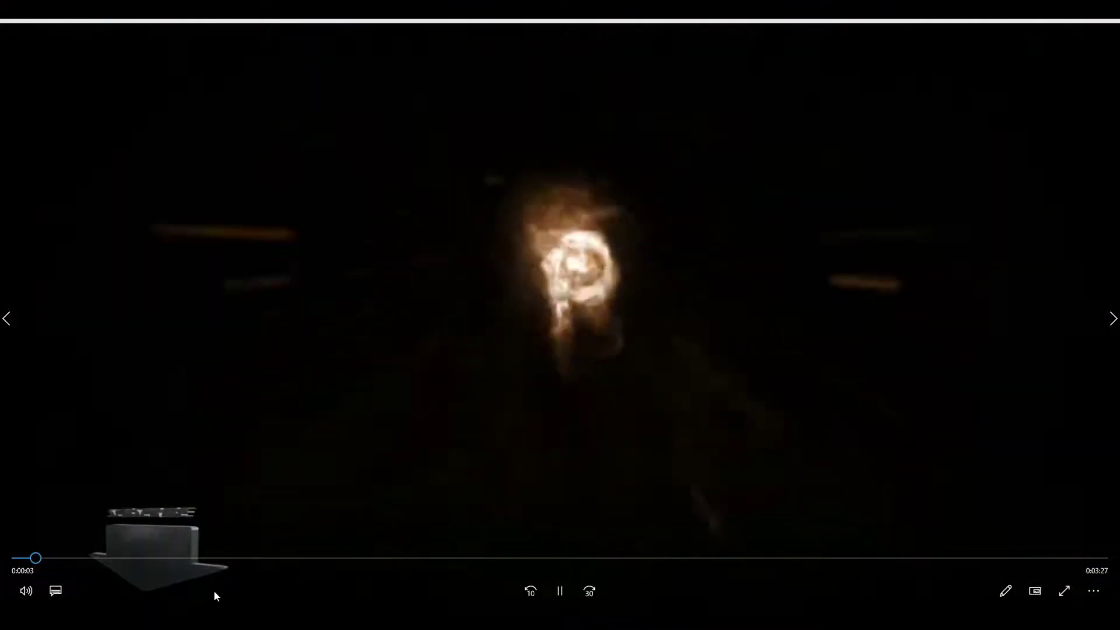
pyautogui.rightClick(214, 590)
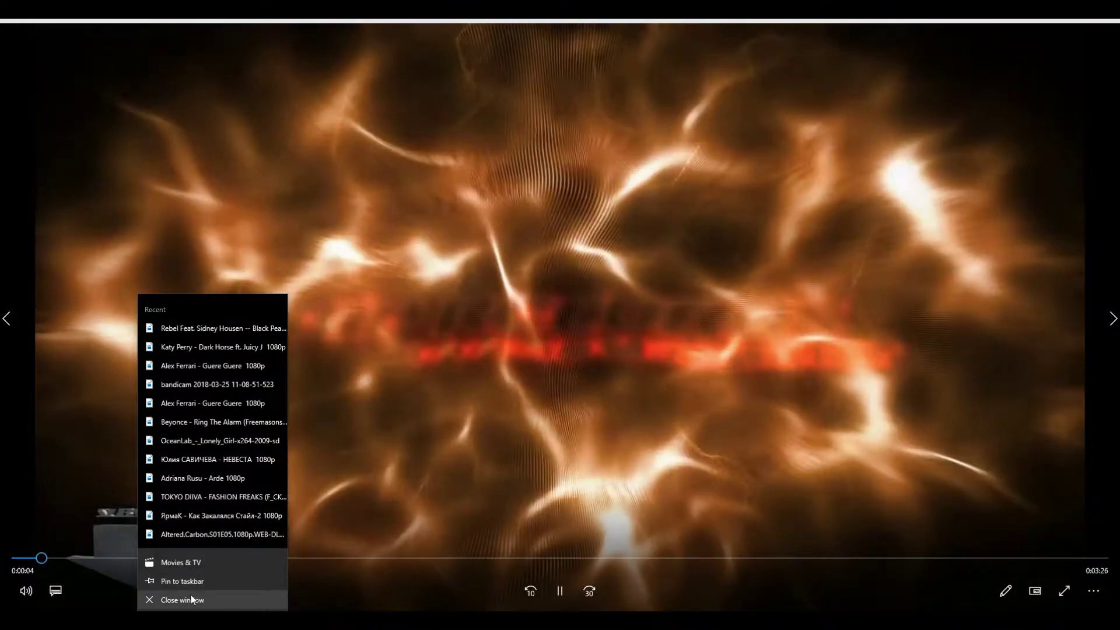
pyautogui.click(212, 602)
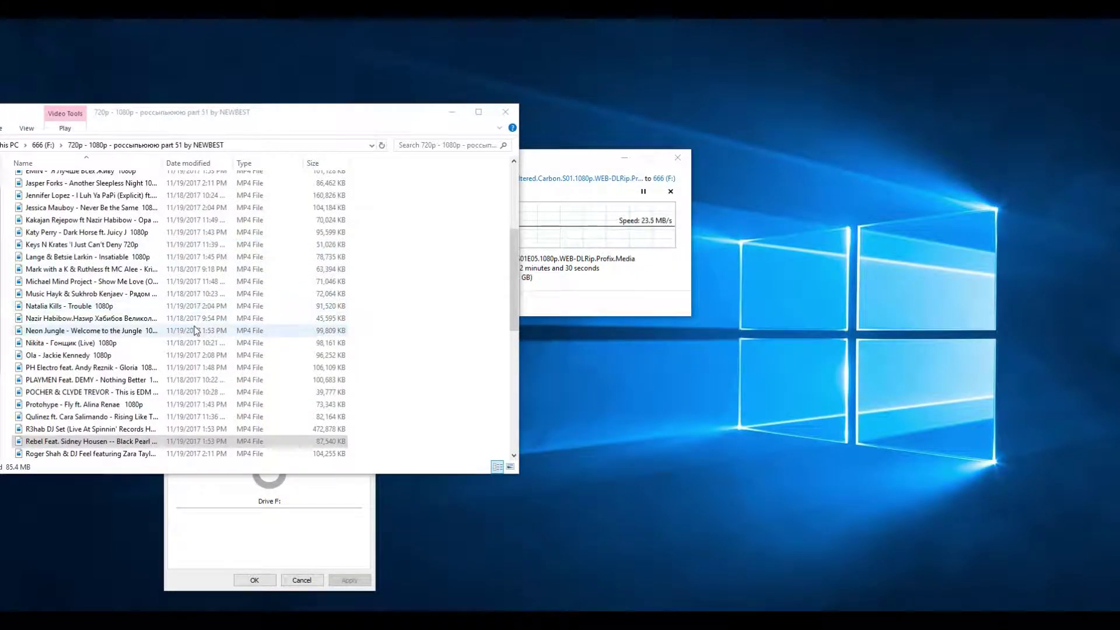
# Switch to the part 52 folder, play "Саша Зверева - ЗАЧЕМ 1080p", skip about a third of the way in and close the player
pyautogui.press('BackSpace')
pyautogui.doubleClick(88, 192)
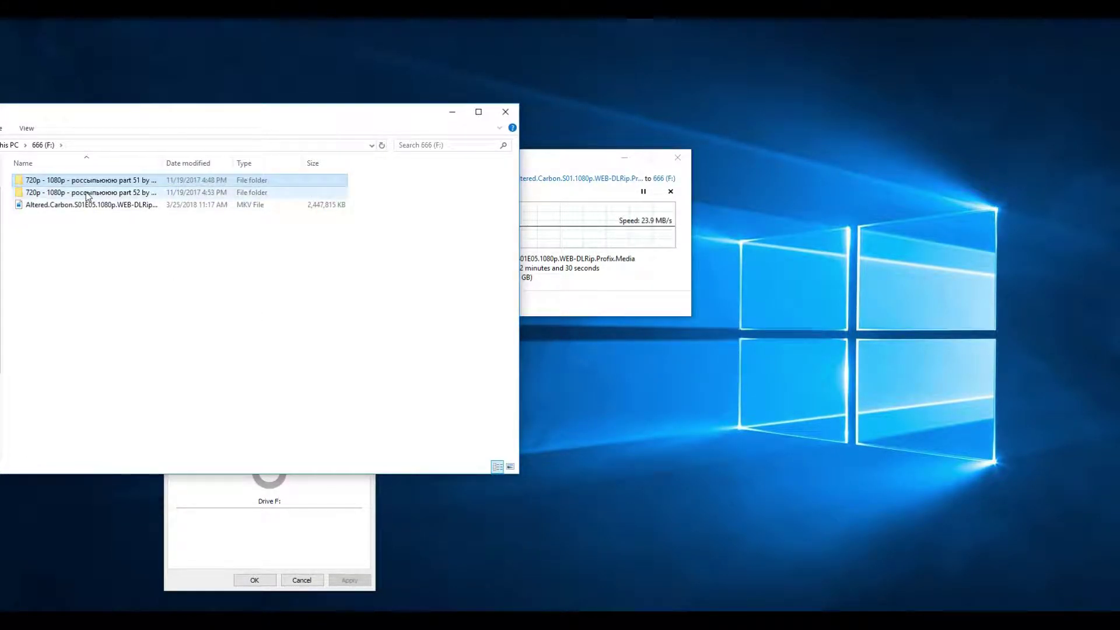
pyautogui.scroll(-5, 58, 313)
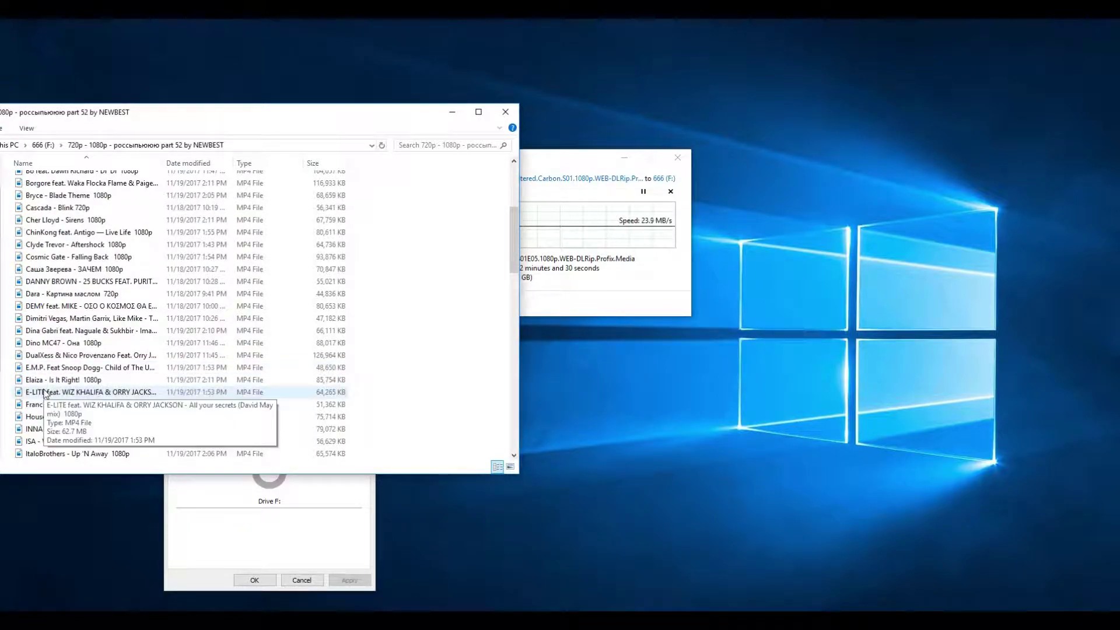
pyautogui.doubleClick(58, 269)
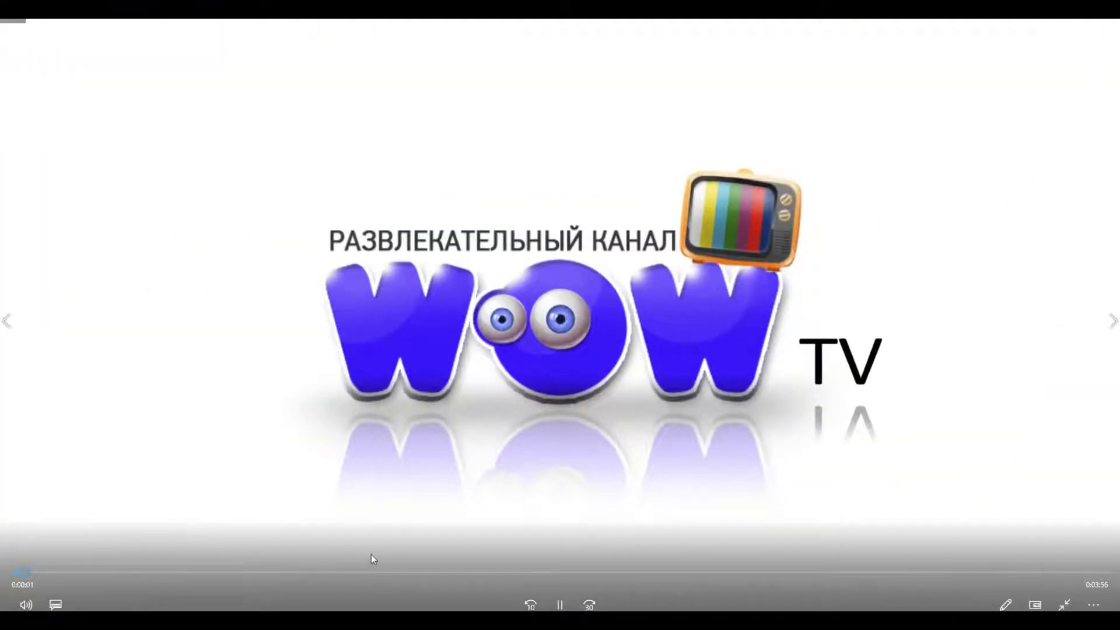
pyautogui.click(356, 572)
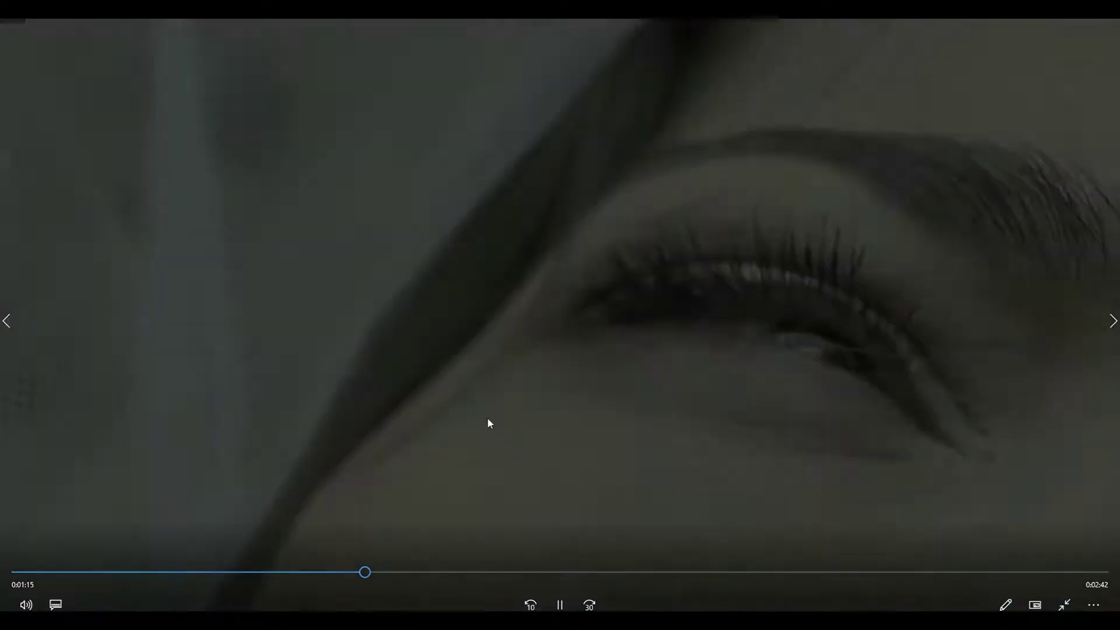
pyautogui.doubleClick(487, 417)
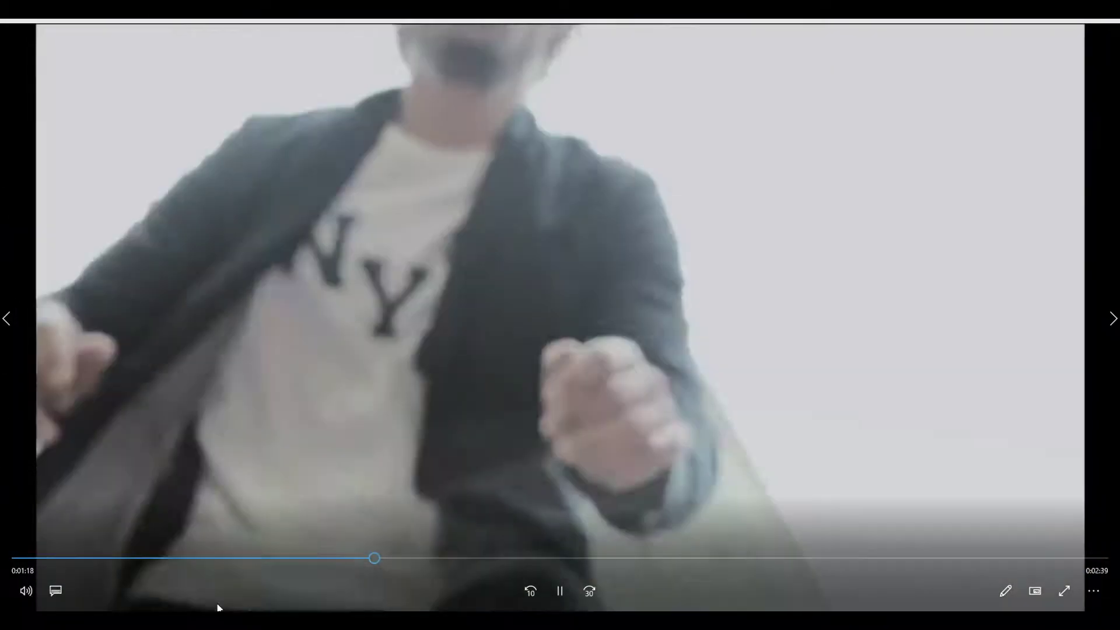
pyautogui.rightClick(217, 619)
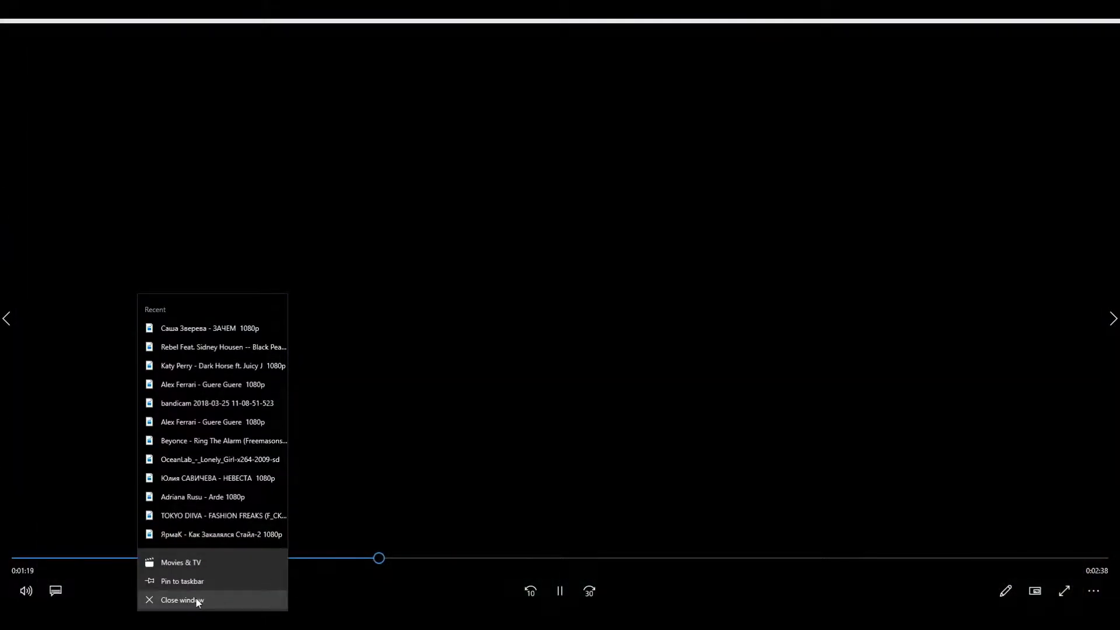
pyautogui.click(188, 601)
# Test-play "INNA - Cola Song (feat. J Balvin) 1080p" from the part 52 folder and close the player
pyautogui.doubleClick(67, 429)
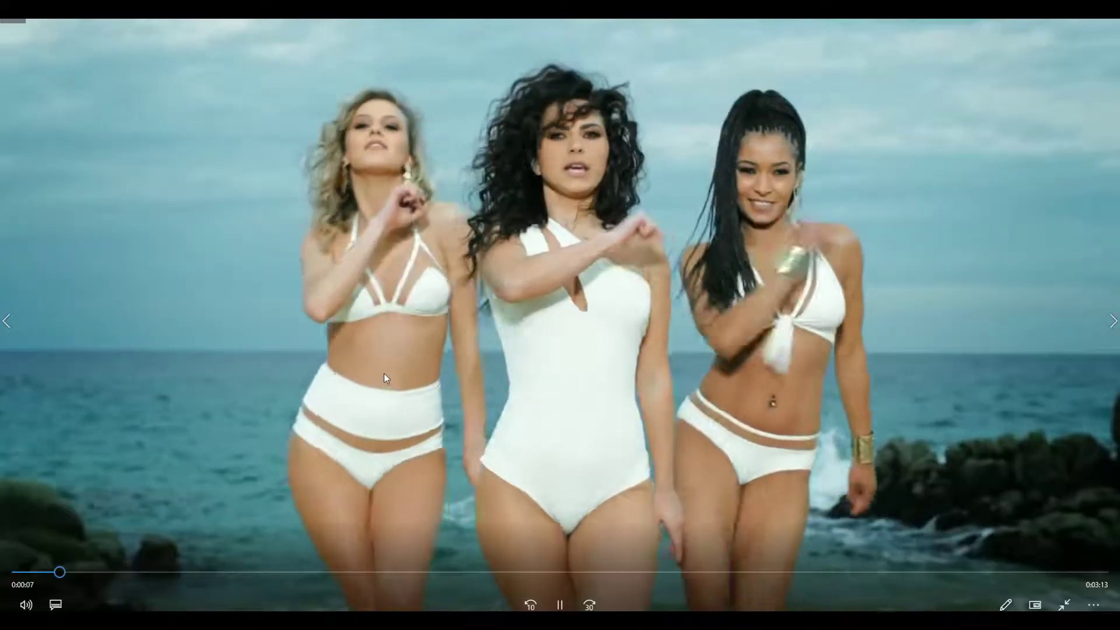
pyautogui.doubleClick(384, 373)
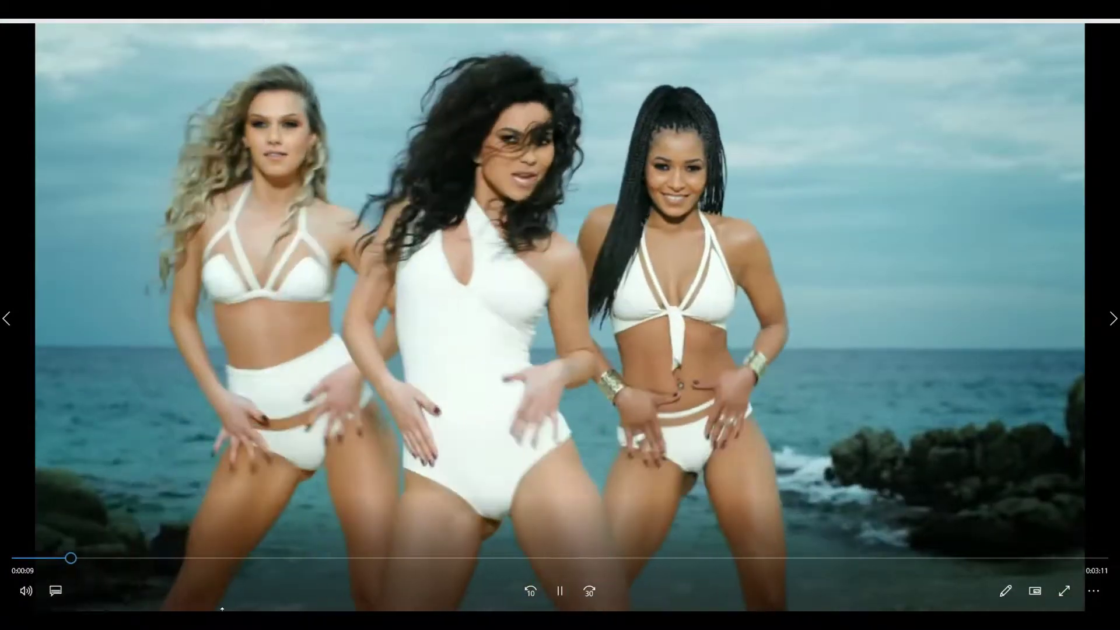
pyautogui.rightClick(221, 609)
pyautogui.click(204, 600)
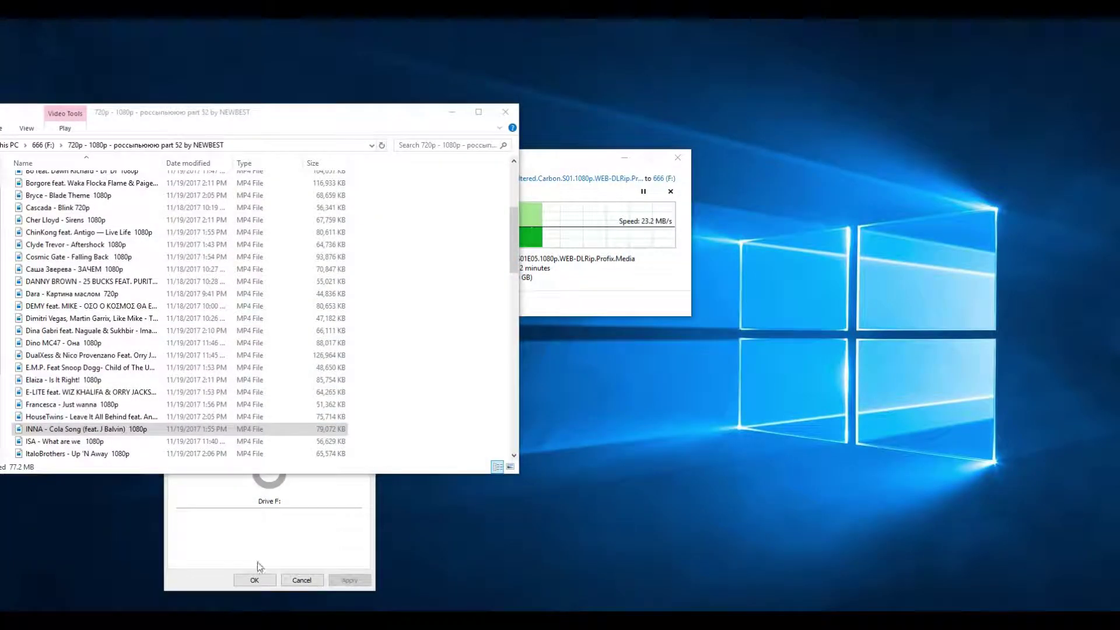
# Return to the root of drive F: and check the combined properties of the part 51 and part 52 folders
pyautogui.click(454, 454)
pyautogui.press('BackSpace')
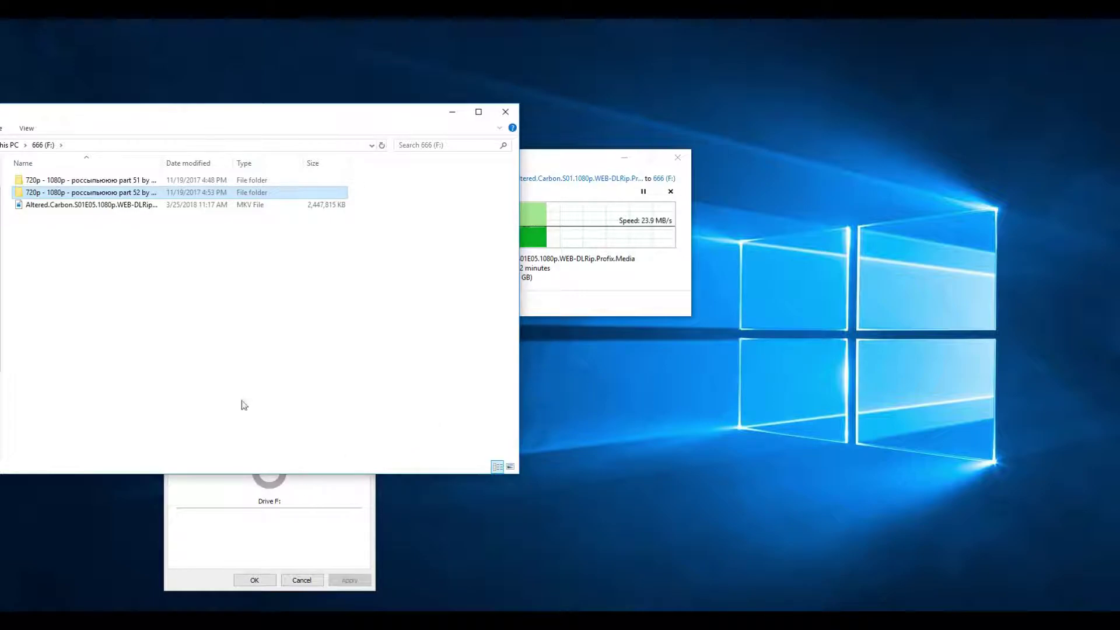
pyautogui.doubleClick(74, 193)
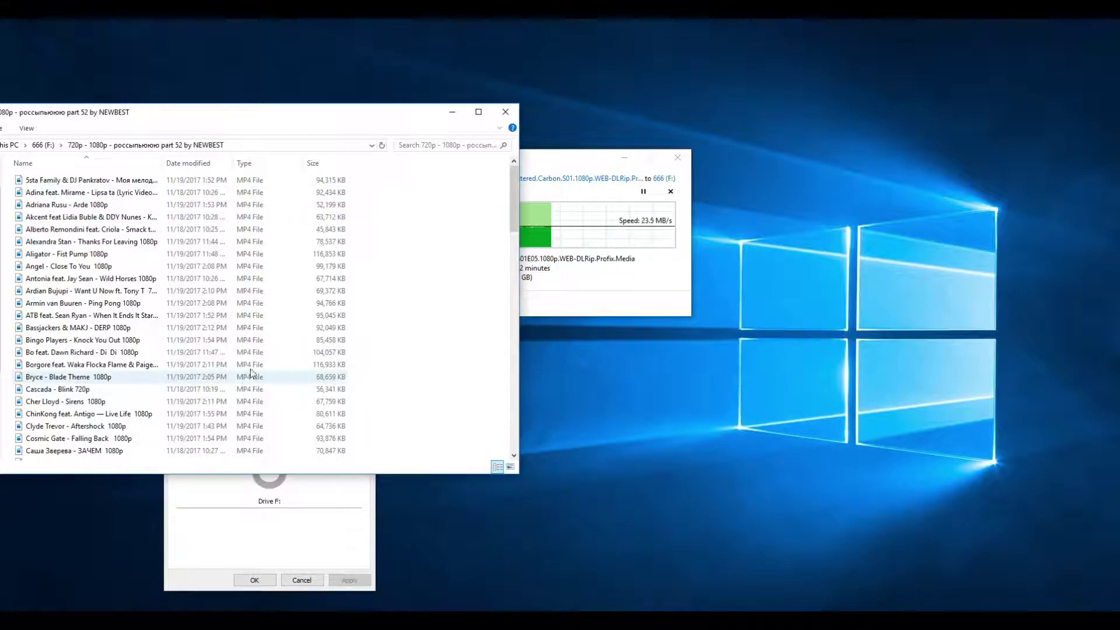
pyautogui.press('BackSpace')
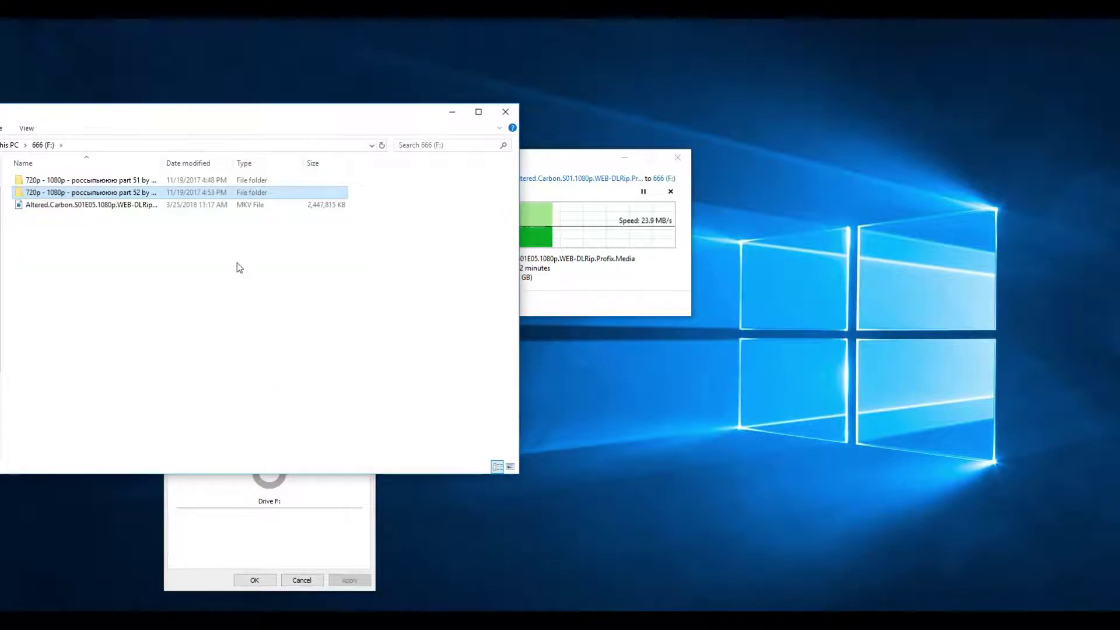
pyautogui.keyDown('ctrl'); pyautogui.click(250, 180); pyautogui.keyUp('ctrl')
pyautogui.rightClick(251, 180)
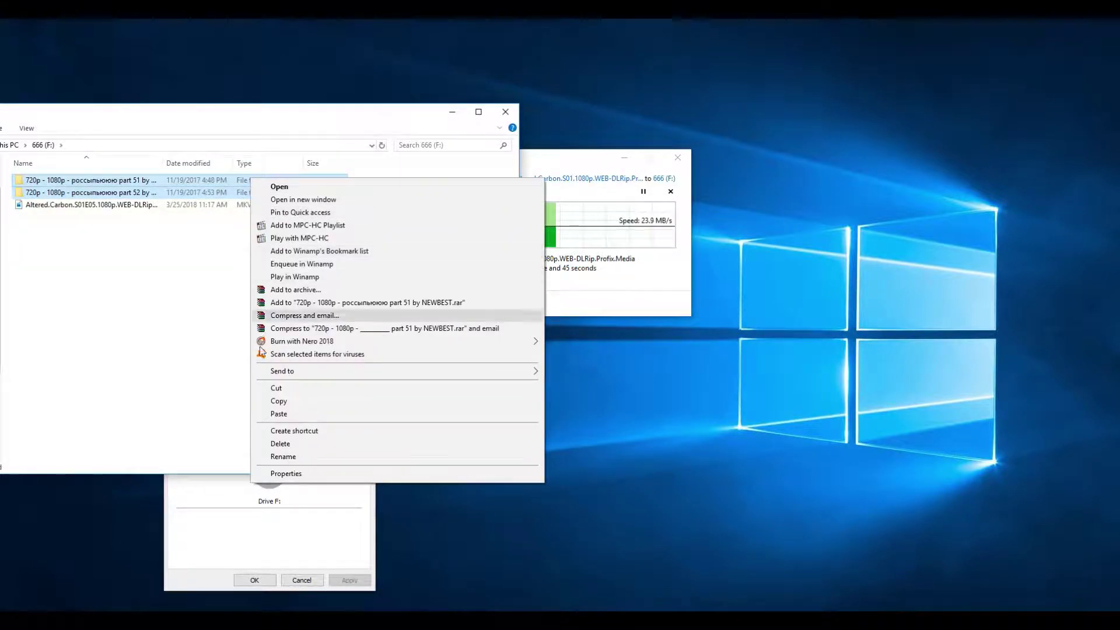
pyautogui.click(281, 475)
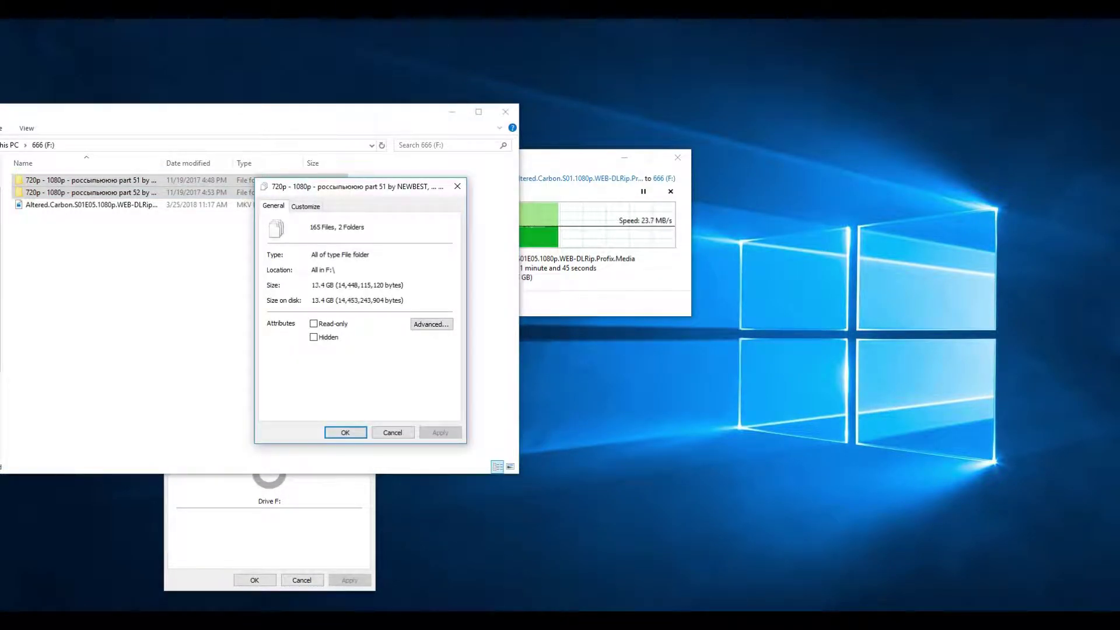
pyautogui.click(346, 432)
# Check the properties of the Altered.Carbon.S01E05 video file, and bring forward and reposition the drive's properties window for comparison
pyautogui.rightClick(83, 205)
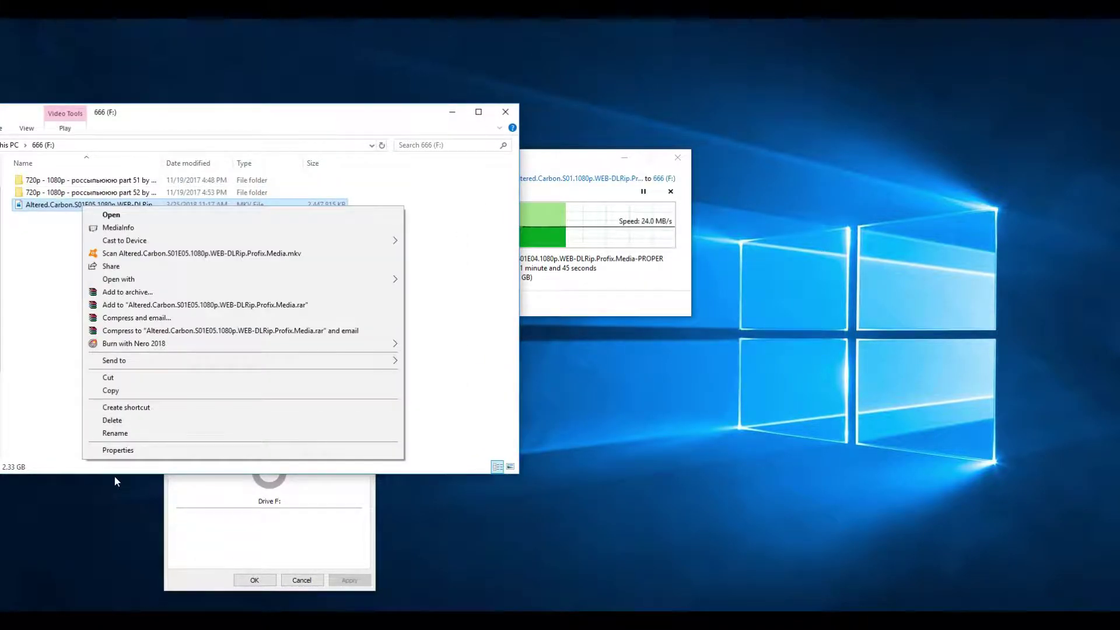
pyautogui.click(119, 449)
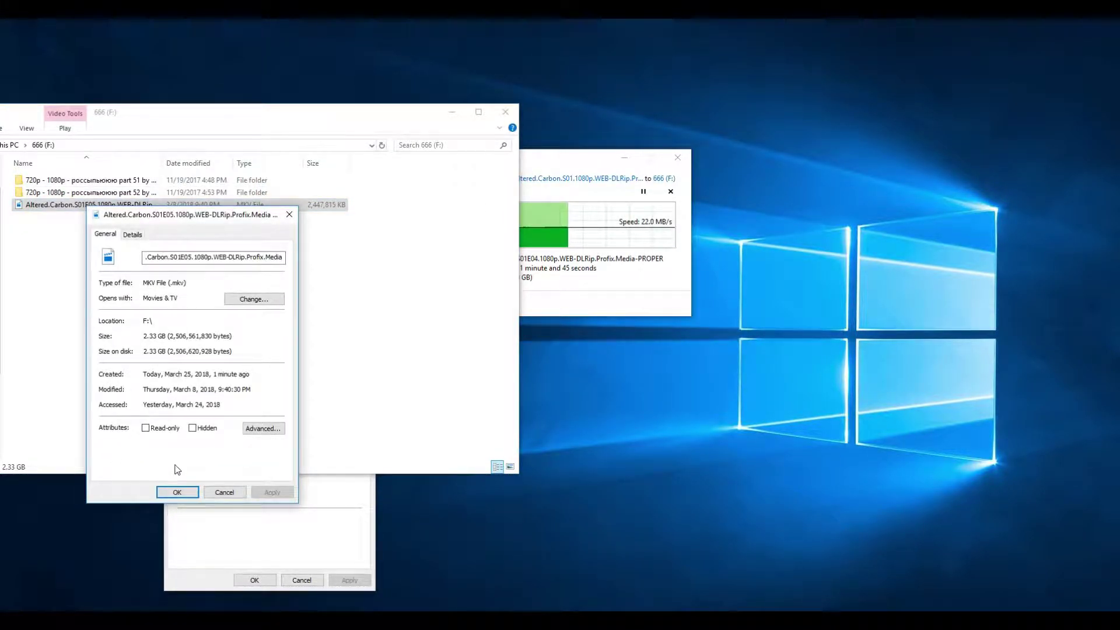
pyautogui.click(178, 493)
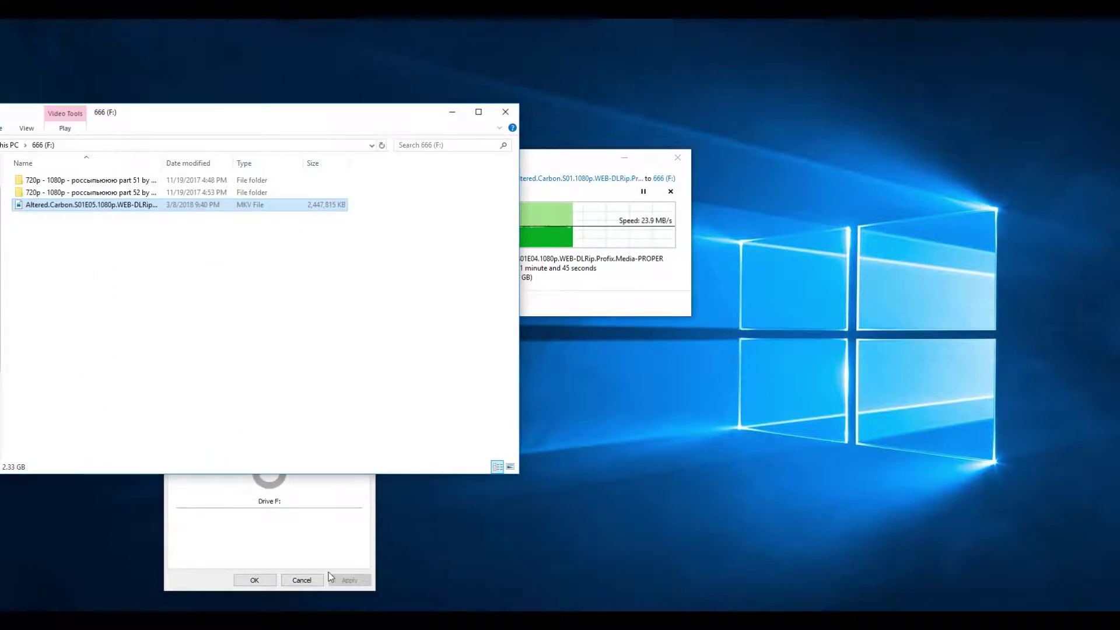
pyautogui.click(333, 536)
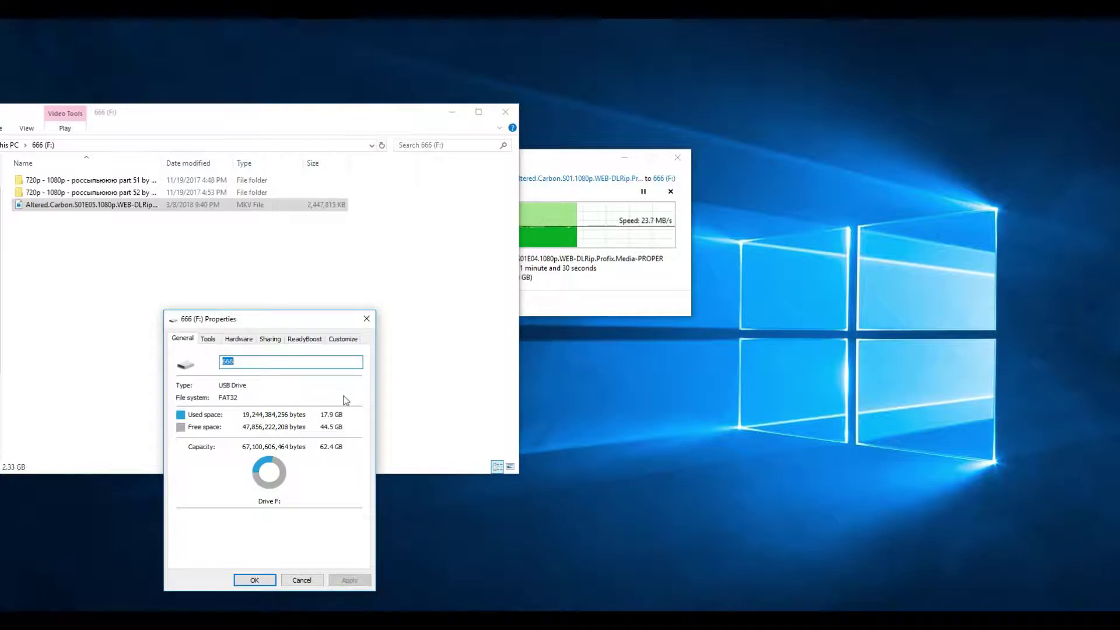
pyautogui.moveTo(314, 324); pyautogui.dragTo(175, 279)
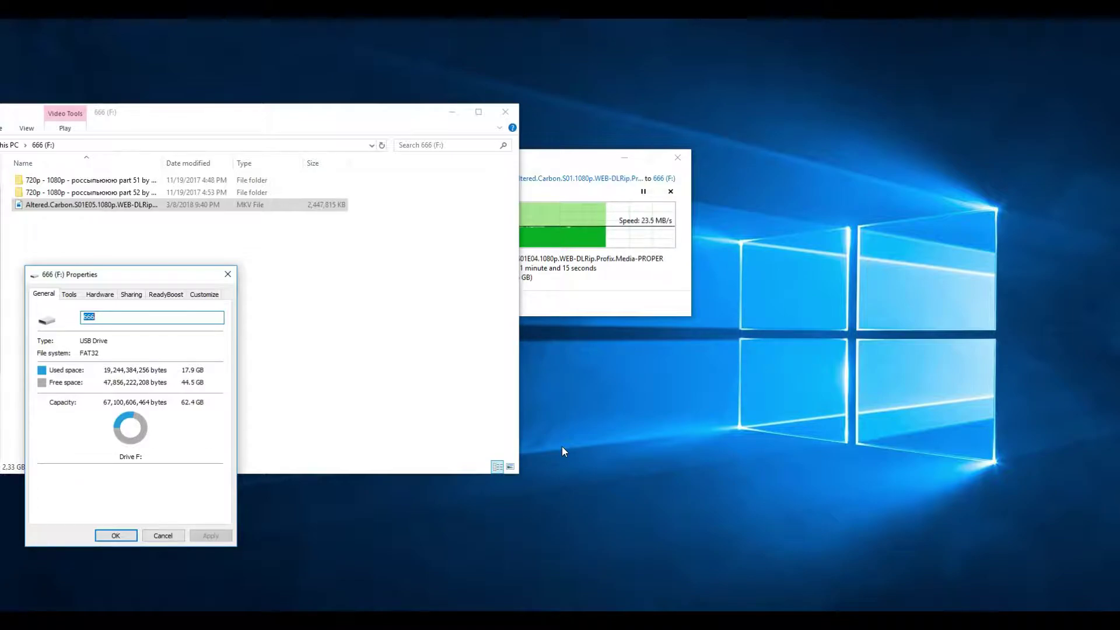
# Reopen the part 52 folder and test-play "Натали - Шахерезада 1080p" near the end of the list
pyautogui.doubleClick(76, 192)
pyautogui.scroll(-20, 261, 316)
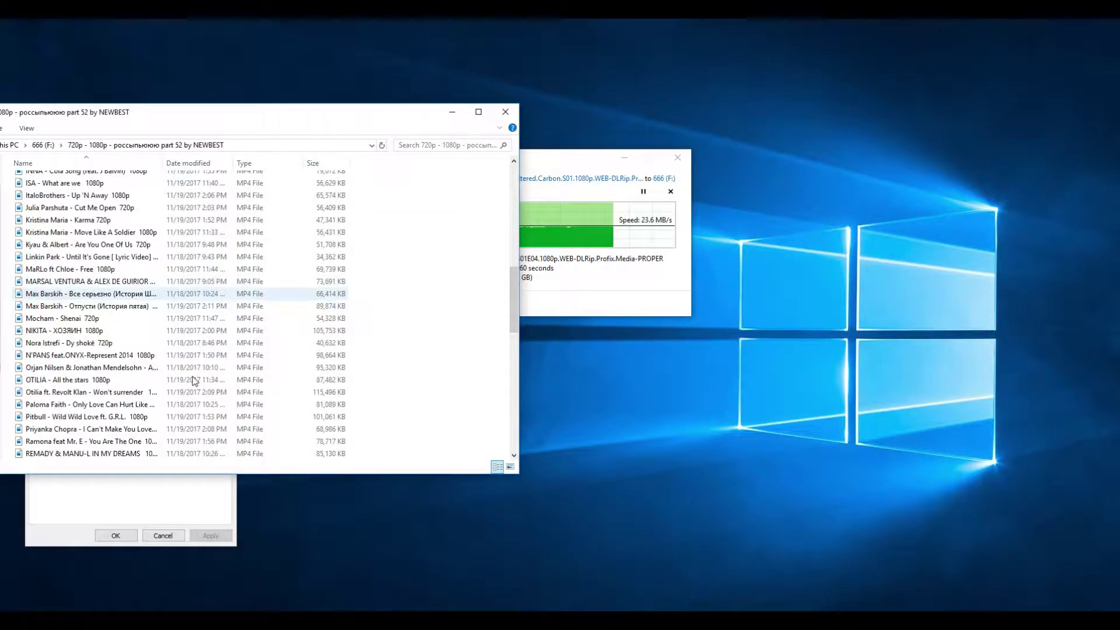
pyautogui.scroll(-7, 106, 416)
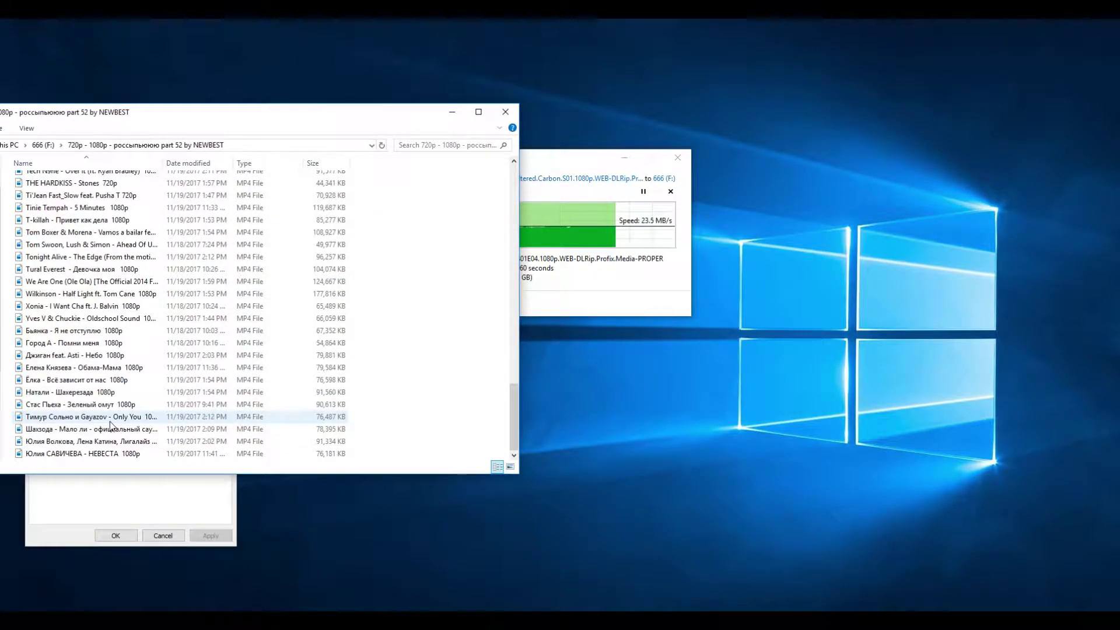
pyautogui.doubleClick(97, 392)
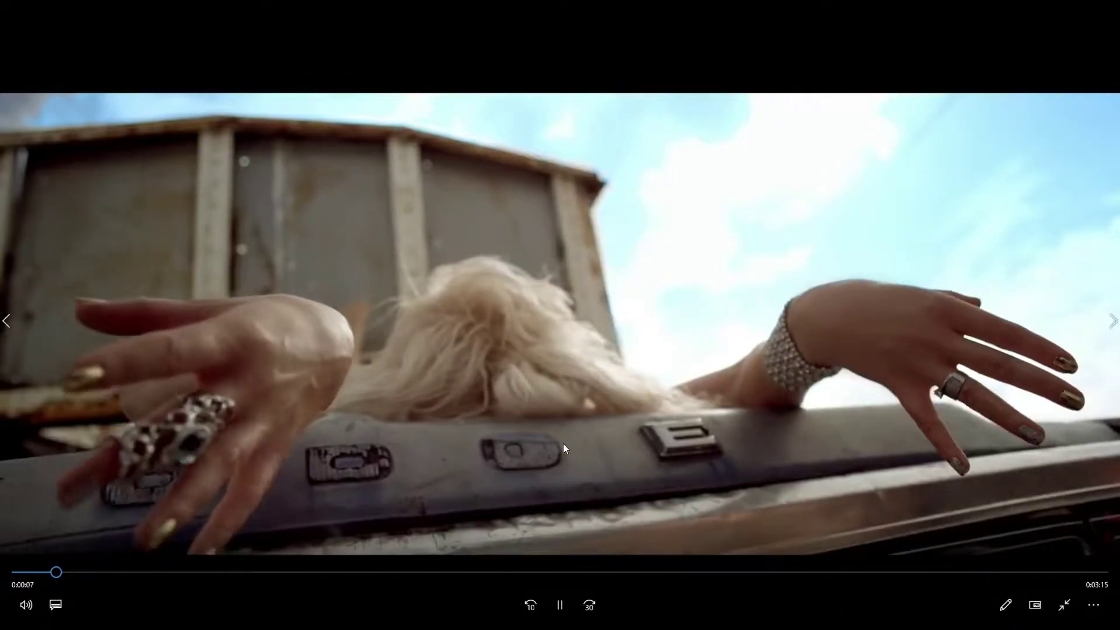
# Exit full-screen playback of "Натали - Шахерезада 1080p" and close the video player
pyautogui.press('Escape')
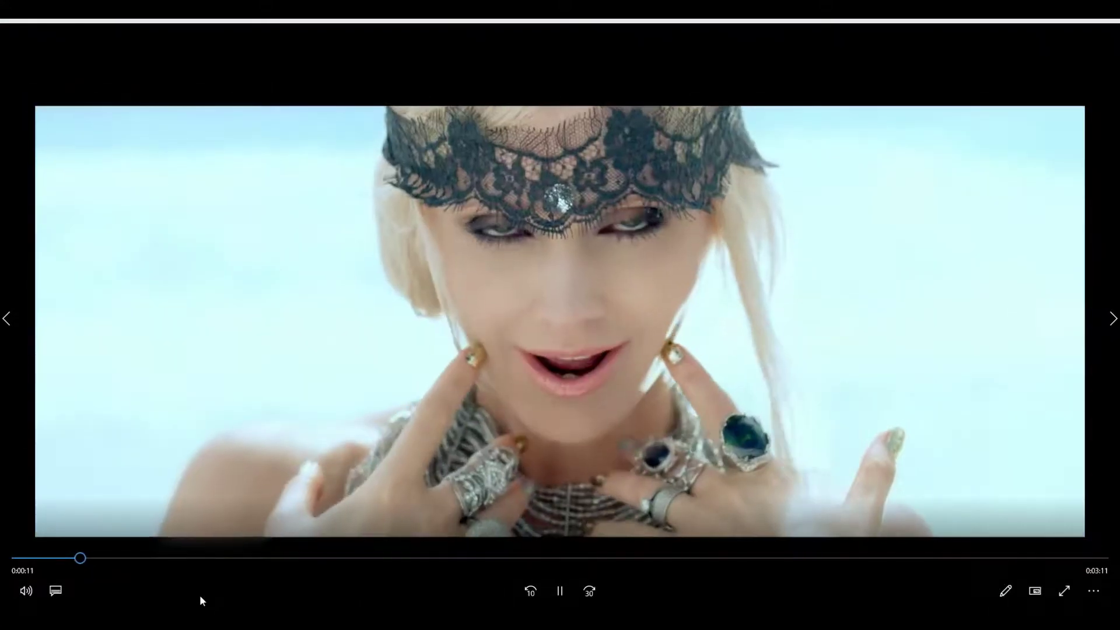
pyautogui.rightClick(199, 597)
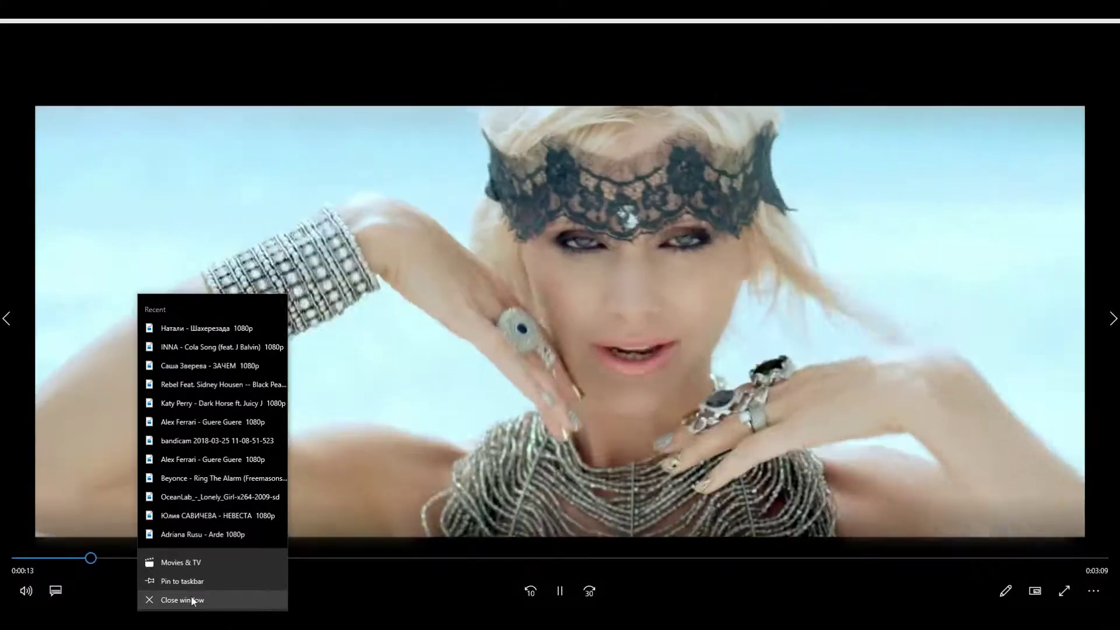
pyautogui.click(191, 599)
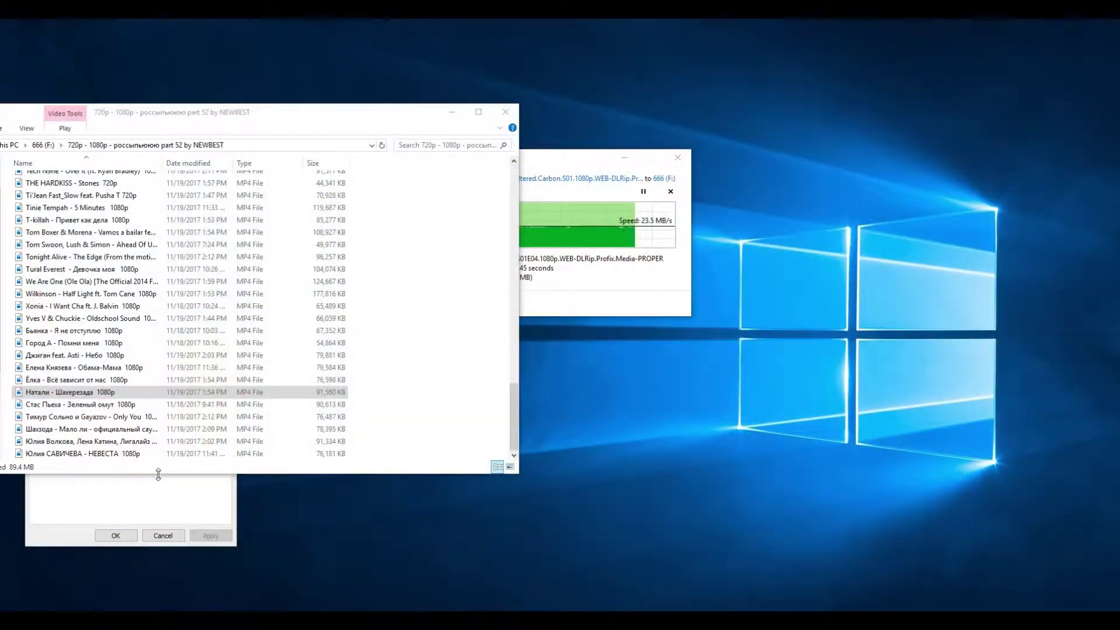
# Copy "Натали - Шахерезада 1080p" from the part 52 folder into the root of drive F:, moving the drive's properties window clear of the file list
pyautogui.rightClick(68, 396)
pyautogui.click(105, 325)
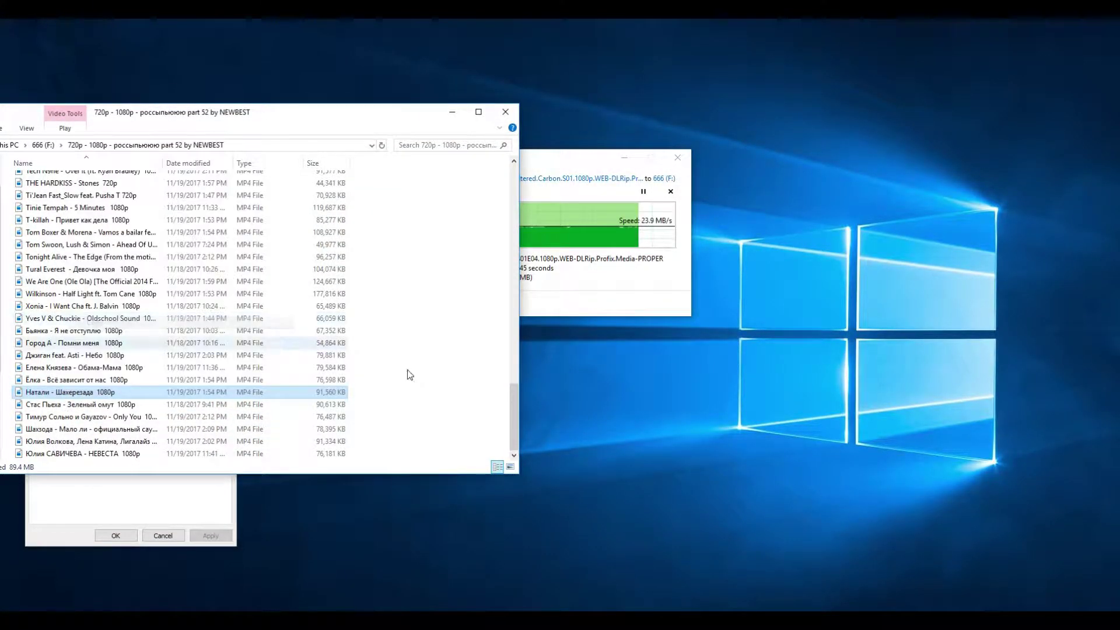
pyautogui.press('BackSpace')
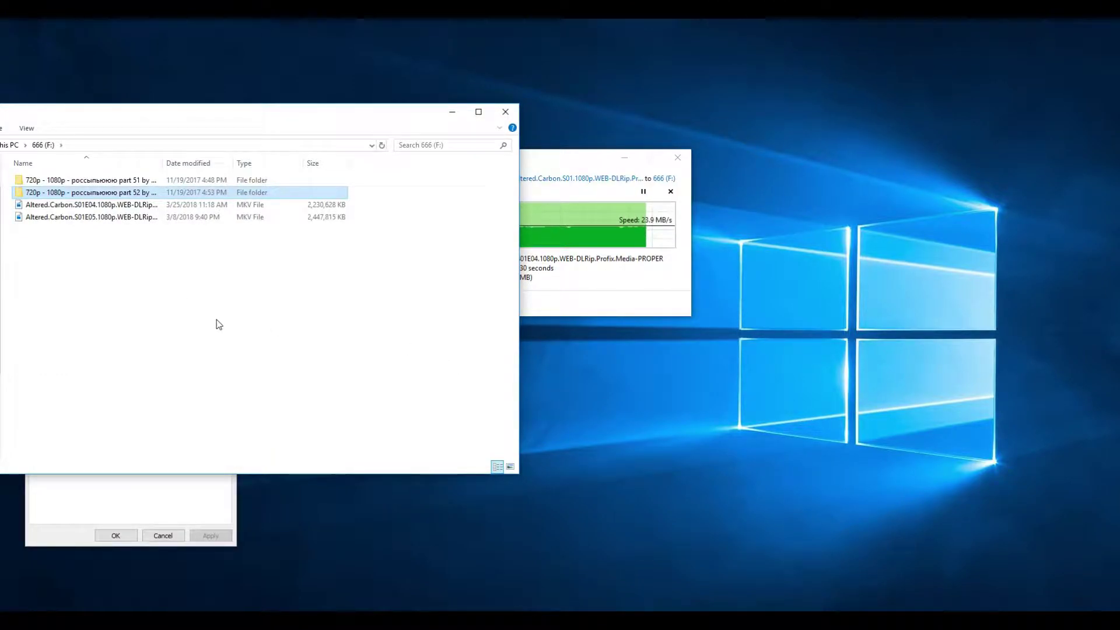
pyautogui.click(181, 494)
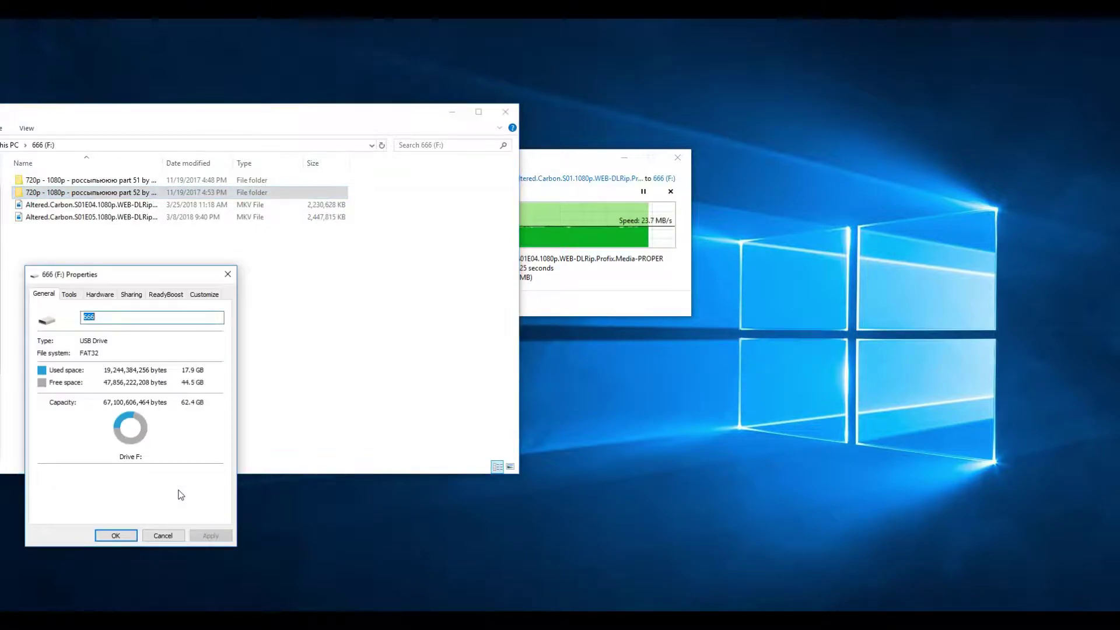
pyautogui.moveTo(147, 276); pyautogui.dragTo(662, 334)
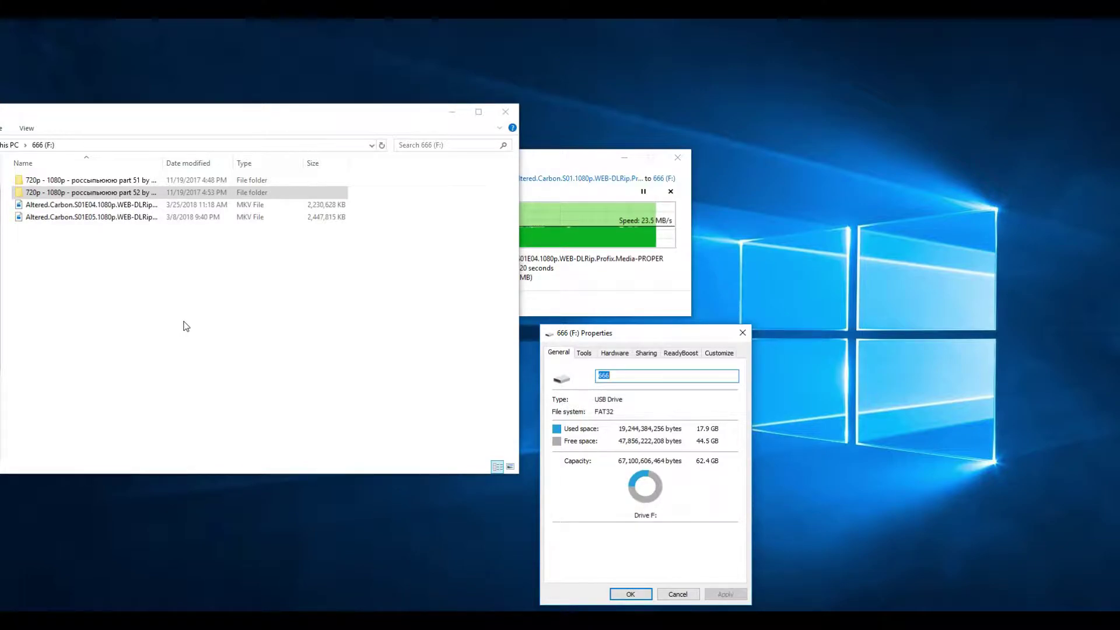
pyautogui.rightClick(154, 291)
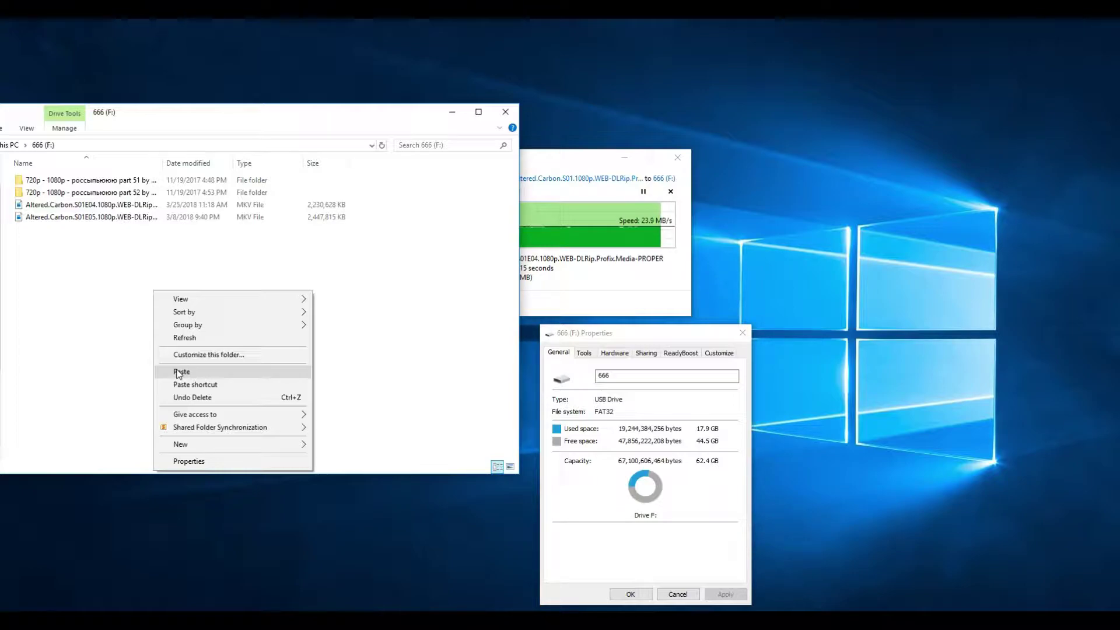
pyautogui.click(179, 374)
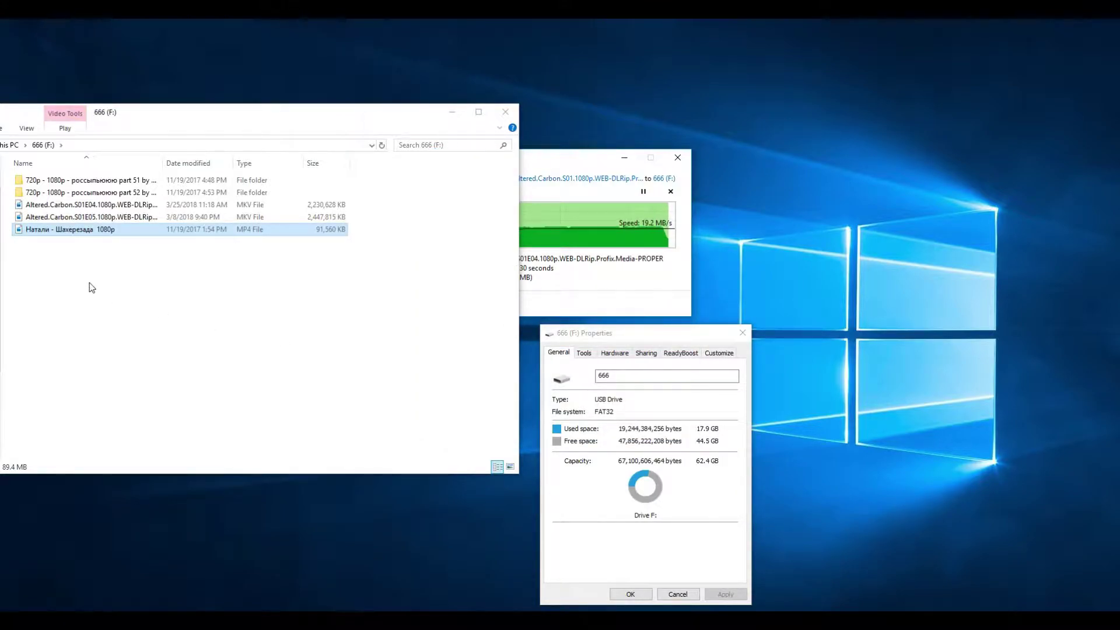
# Test-play the copy of "Натали - Шахерезада 1080p" in the root of drive F: and close the player
pyautogui.doubleClick(76, 231)
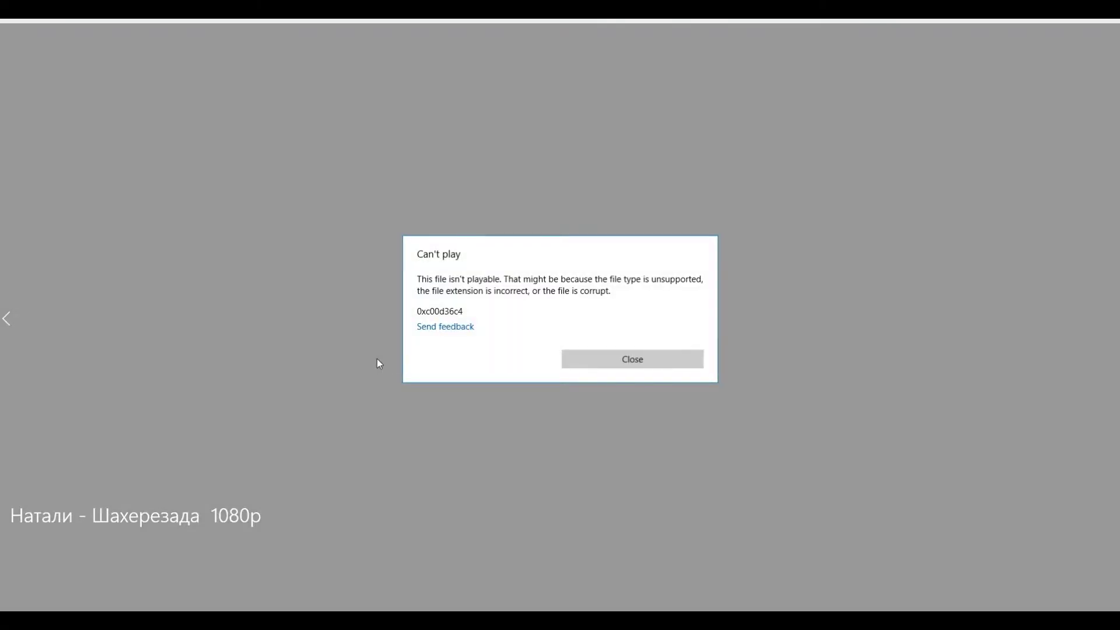
pyautogui.click(644, 366)
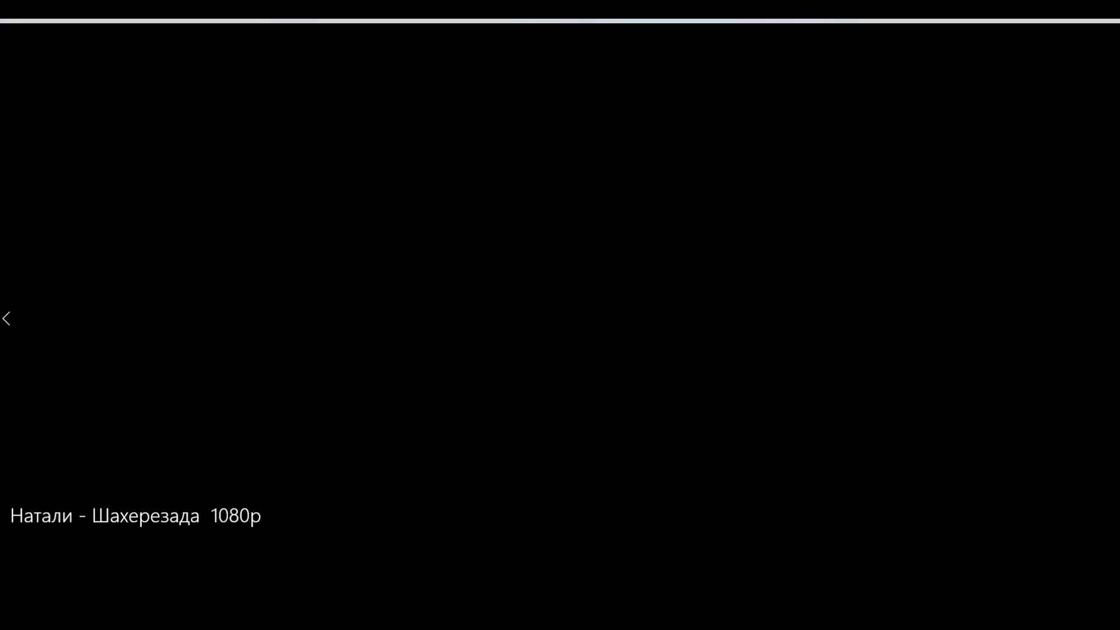
pyautogui.rightClick(214, 619)
pyautogui.click(210, 602)
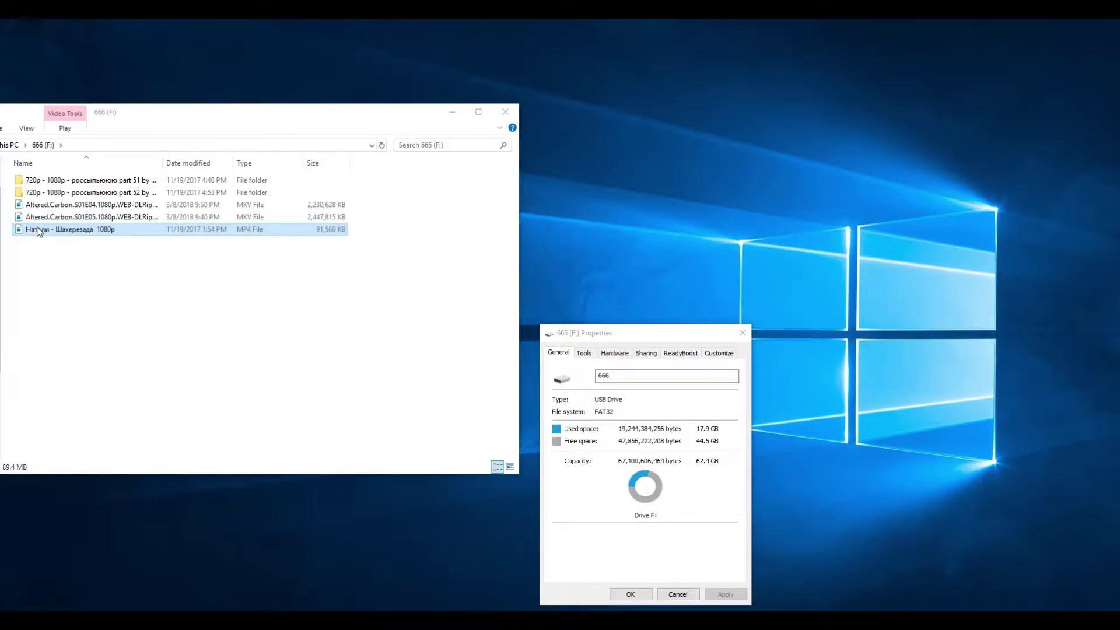
# Test-play the Altered.Carbon.S01E04 video from the root of drive F: and close the player
pyautogui.doubleClick(45, 205)
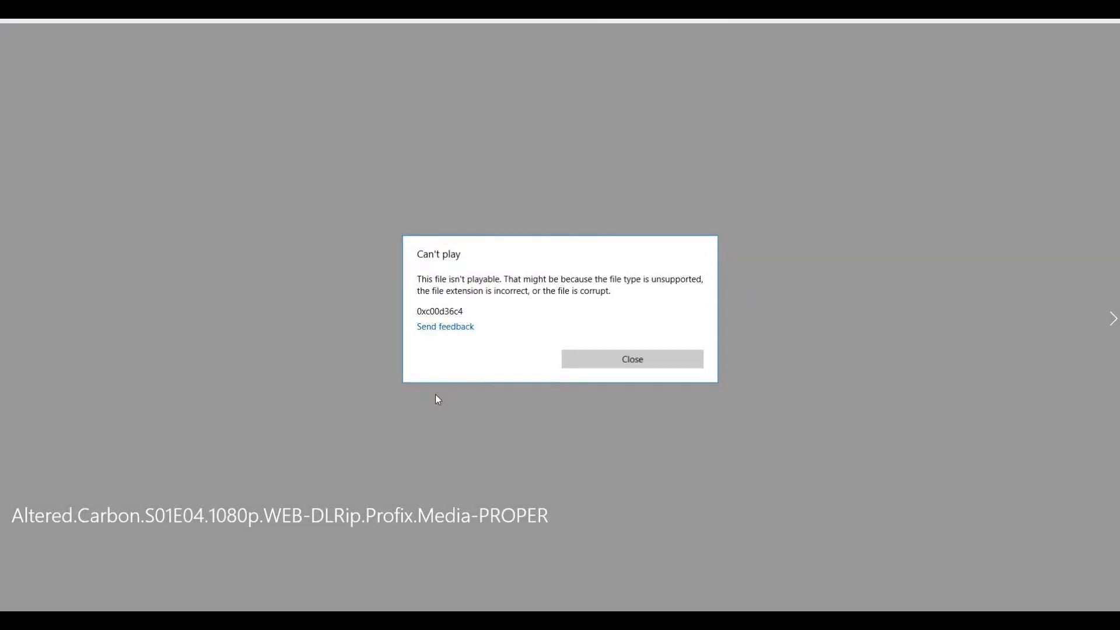
pyautogui.click(630, 359)
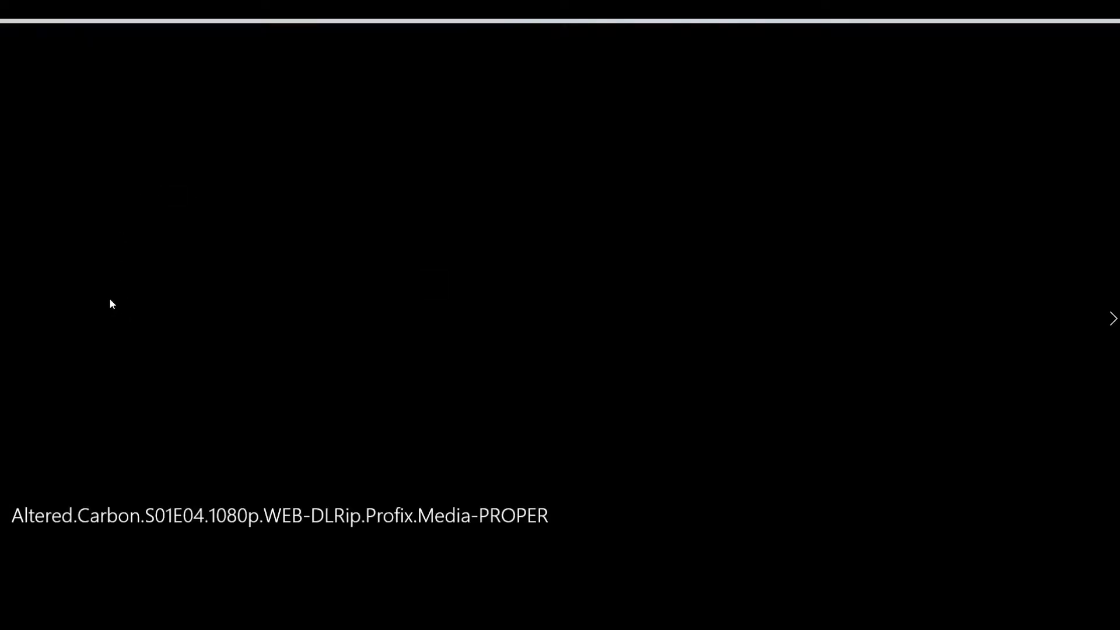
pyautogui.rightClick(210, 620)
pyautogui.click(201, 601)
# Test-play the Altered.Carbon.S01E05 video from the root of drive F: and close the player
pyautogui.doubleClick(74, 220)
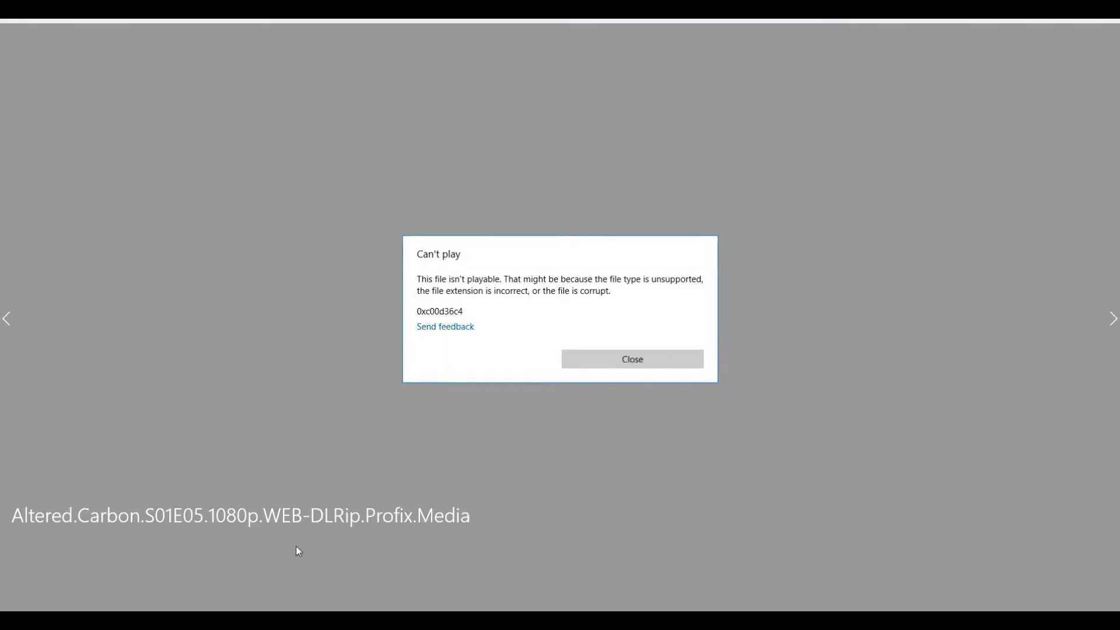
pyautogui.click(640, 362)
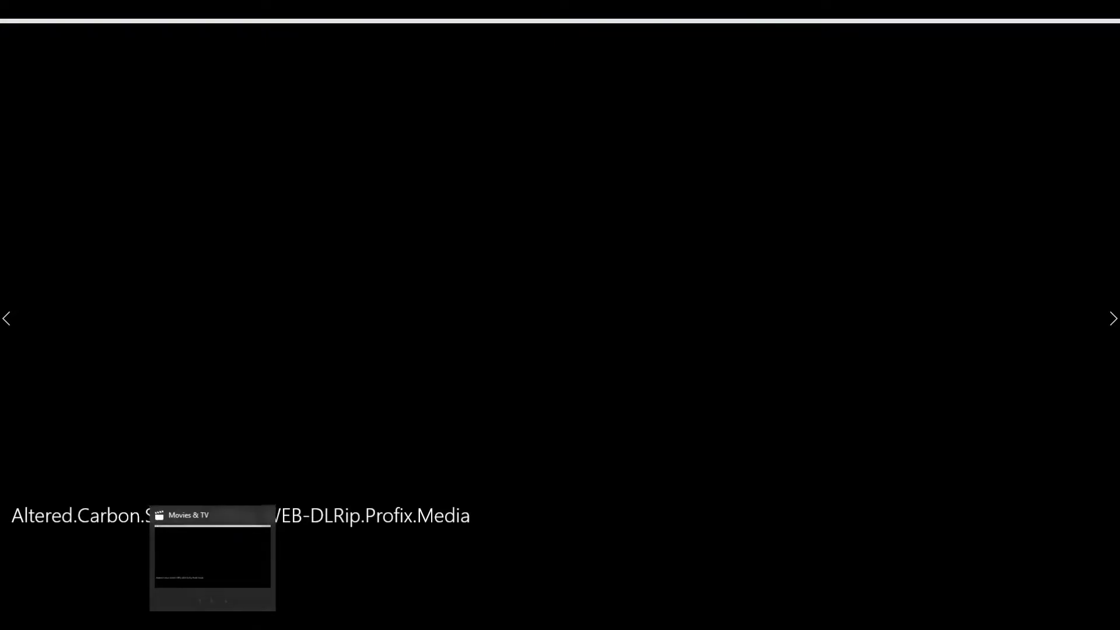
pyautogui.rightClick(213, 620)
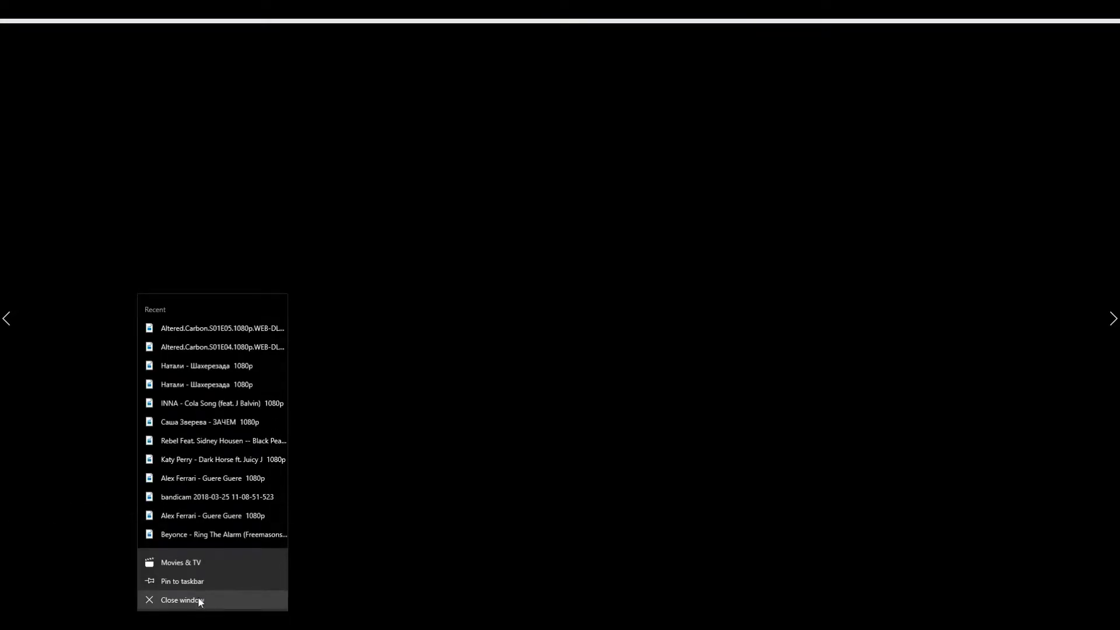
pyautogui.click(198, 598)
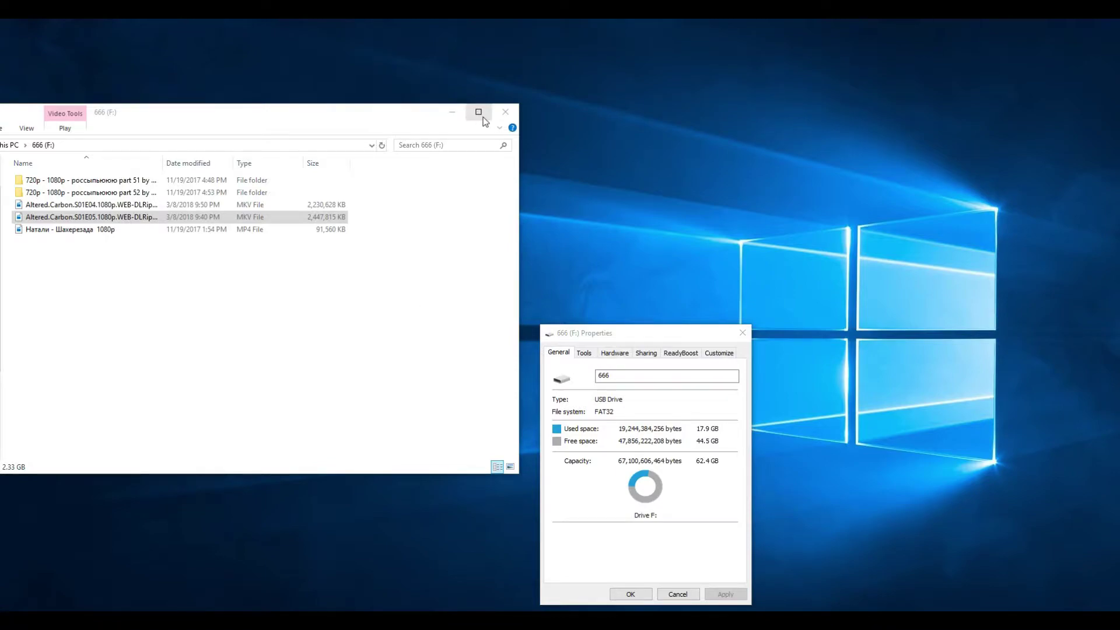
# Compare the used space in drive F:'s properties with the combined size of all folders and files in its root
pyautogui.moveTo(671, 341); pyautogui.dragTo(470, 208)
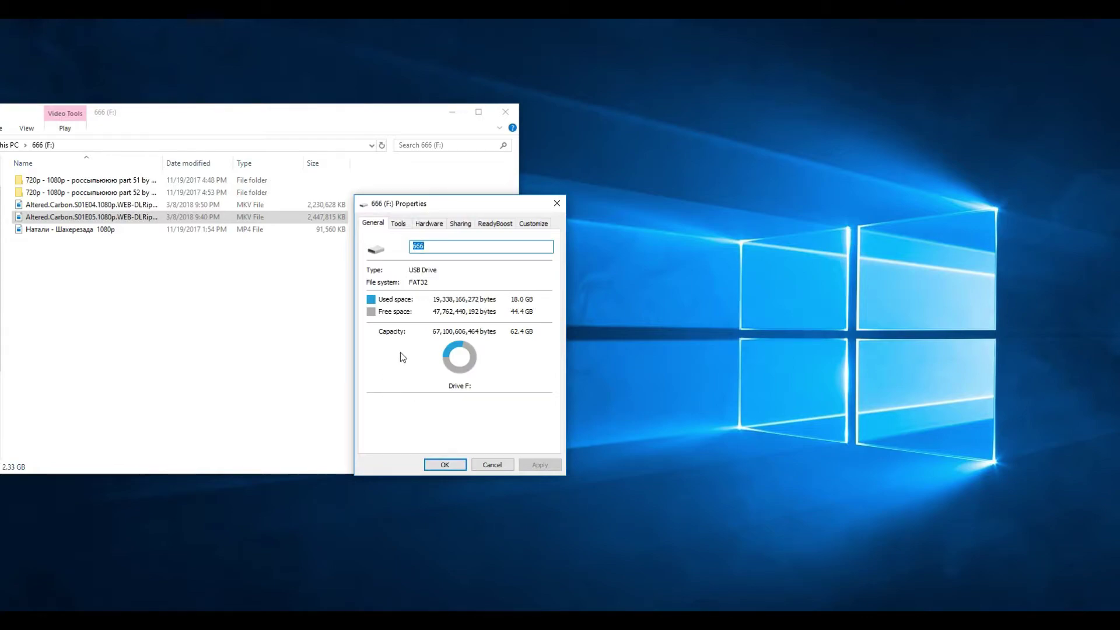
pyautogui.click(444, 464)
pyautogui.moveTo(57, 256); pyautogui.dragTo(143, 182)
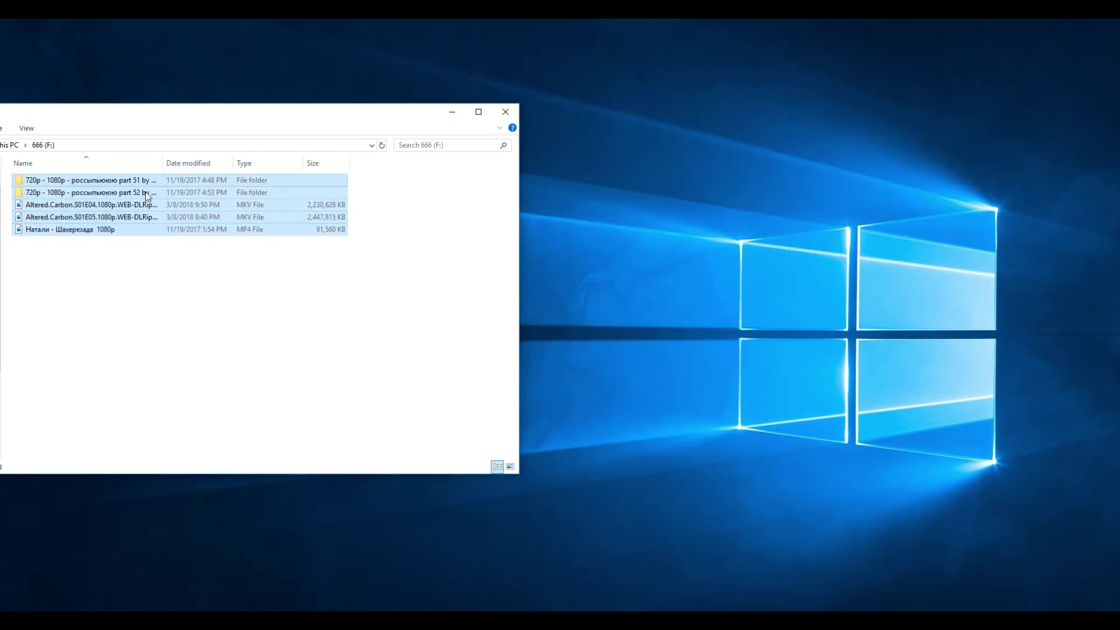
pyautogui.rightClick(145, 180)
pyautogui.click(182, 414)
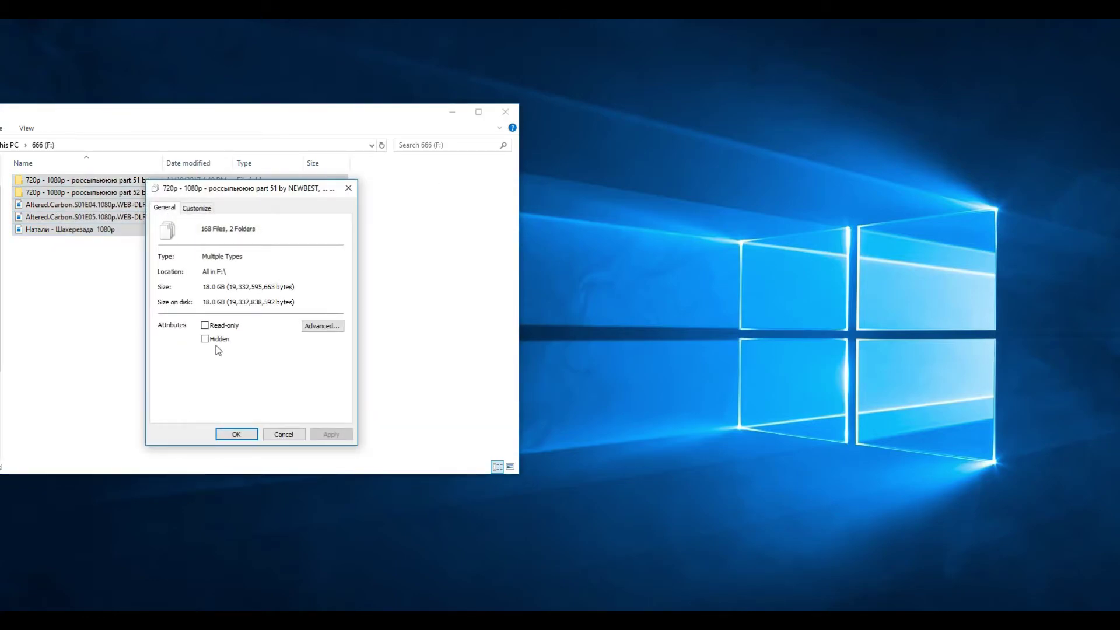
pyautogui.moveTo(204, 286); pyautogui.dragTo(228, 286)
pyautogui.click(235, 434)
pyautogui.rightClick(175, 344)
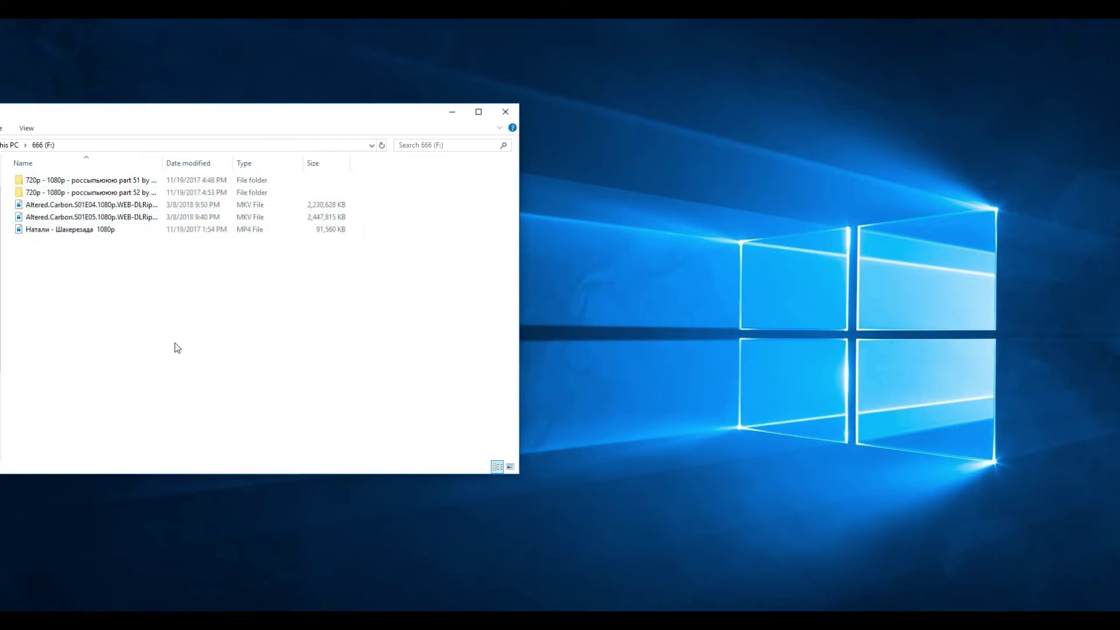
pyautogui.click(210, 512)
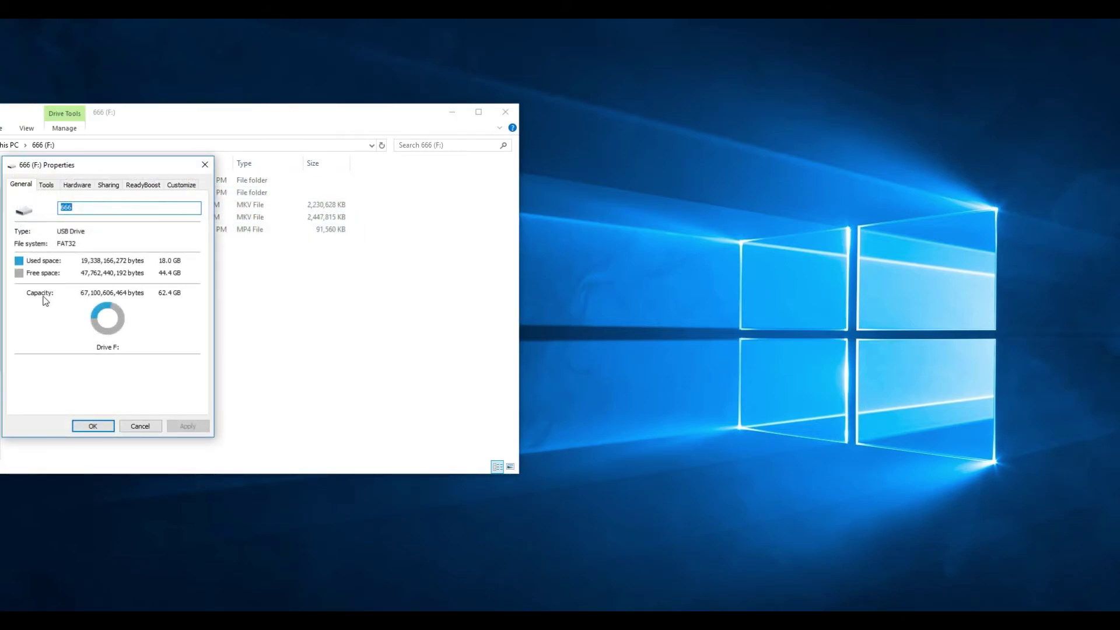